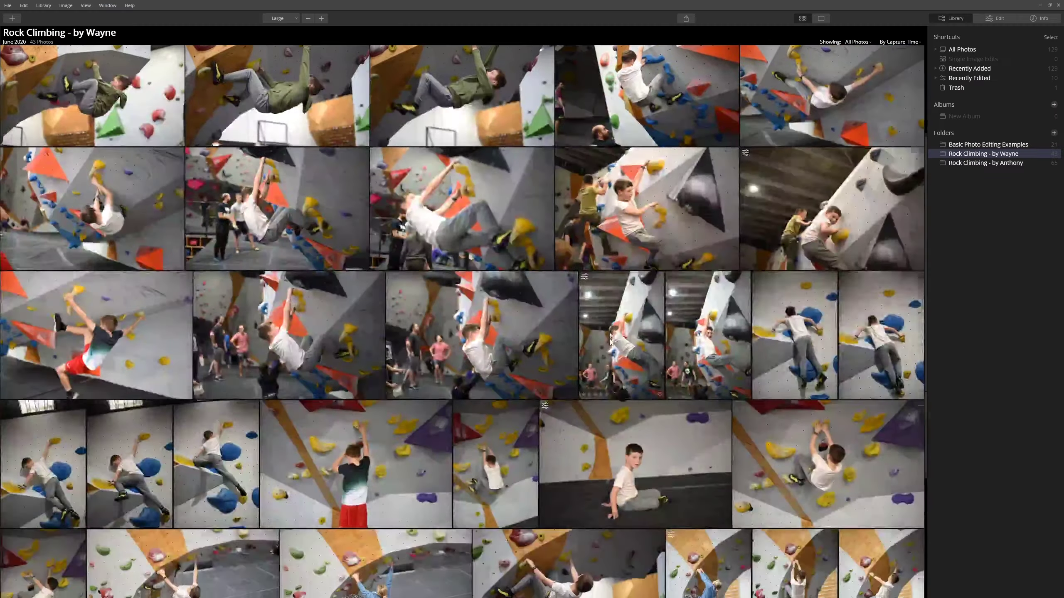
Step: Open the landscape photo of the climber in the blue hoodie, rock climbing (33).NEF, for editing
scroll(611, 341, "down", 1)
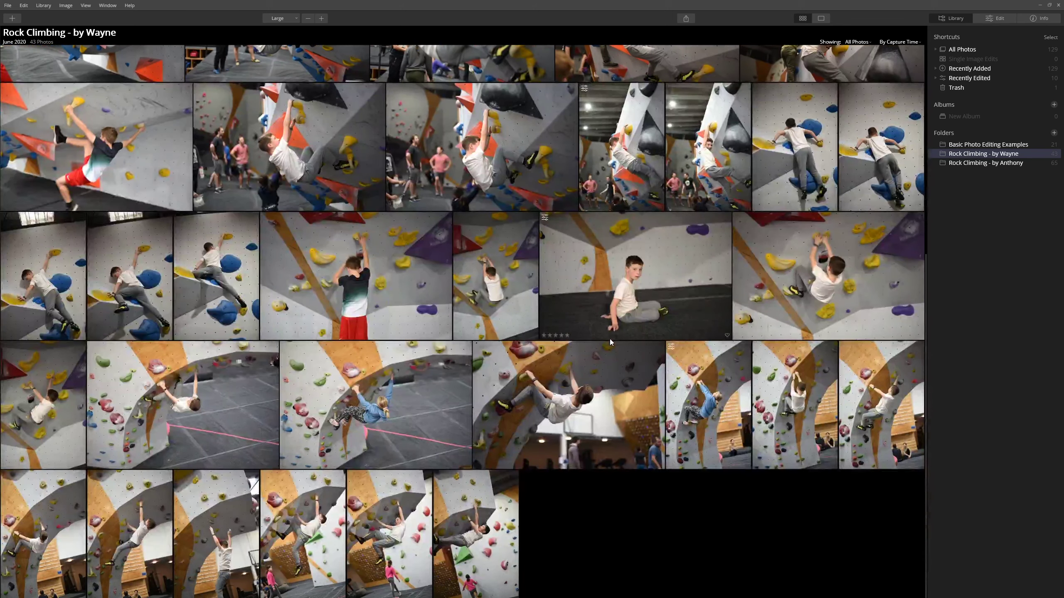
double_click(356, 463)
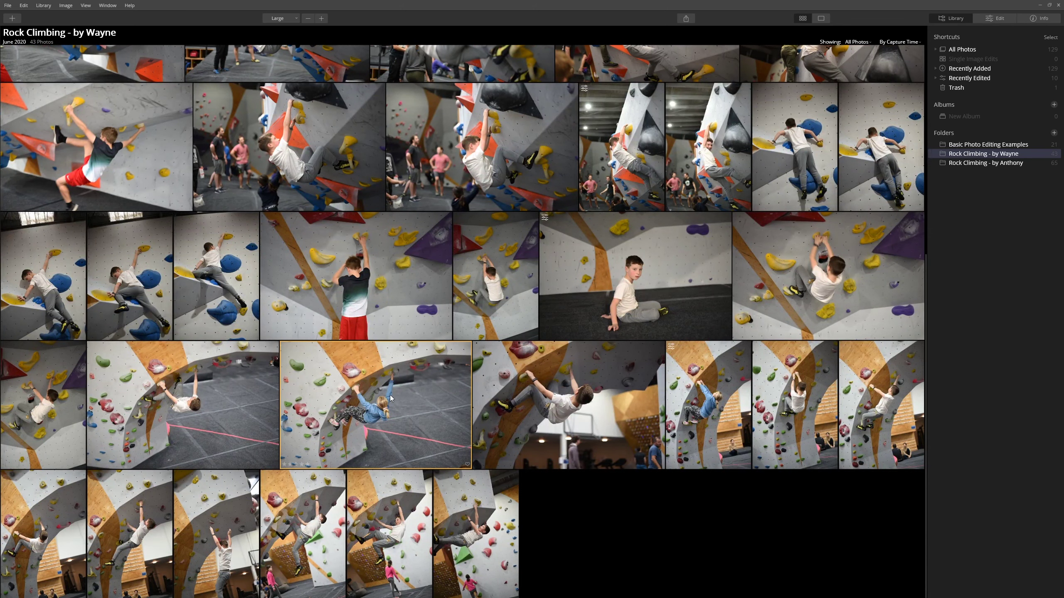
left_click(993, 19)
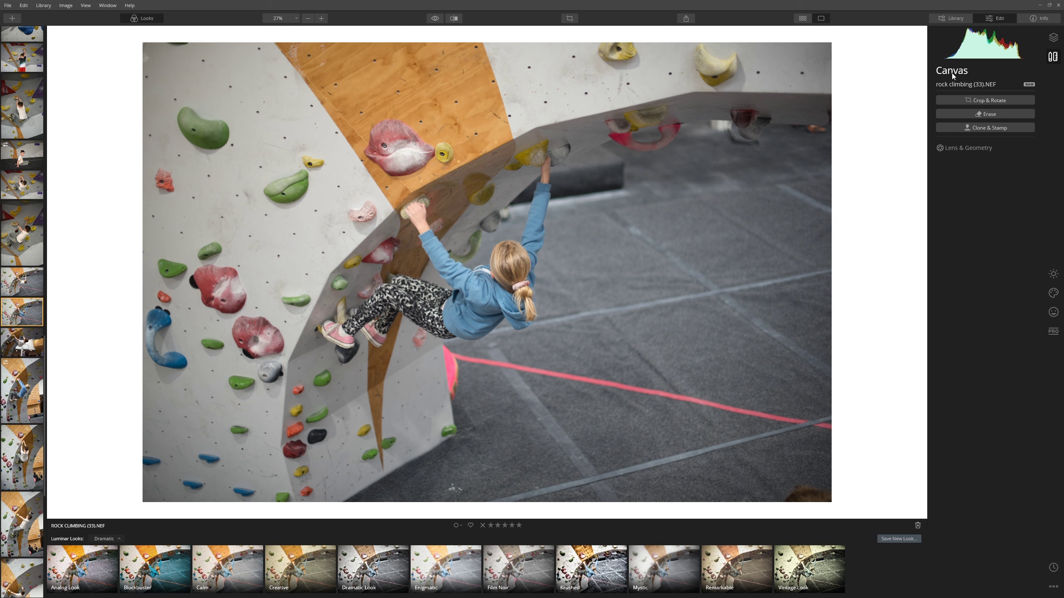
Step: Enable Auto Distortion Corrections, Remove Chromatic Aberrations and Defringe in the Lens & Geometry corrections
left_click(974, 151)
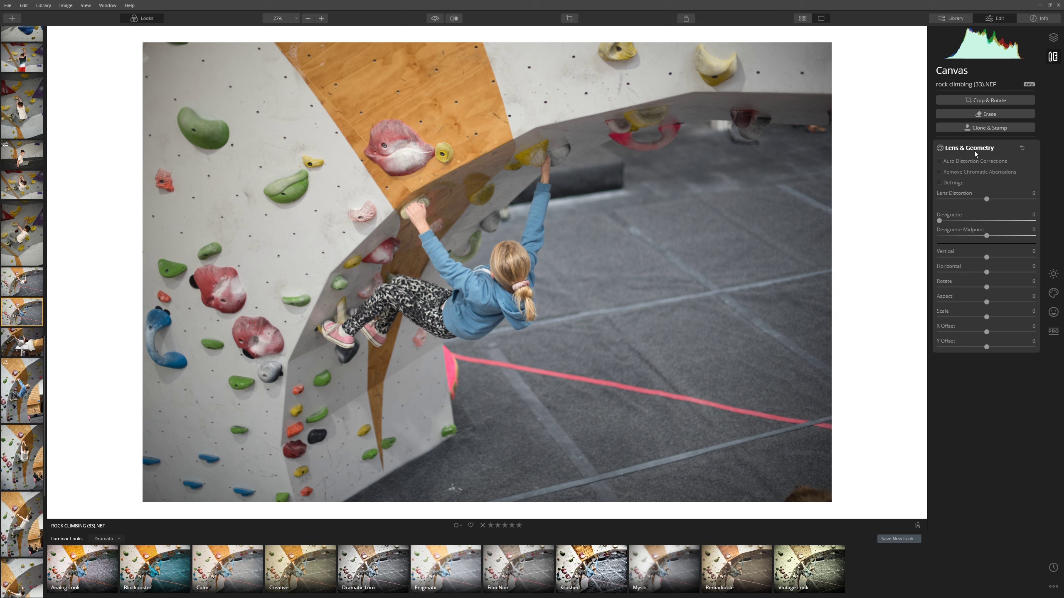
left_click(940, 161)
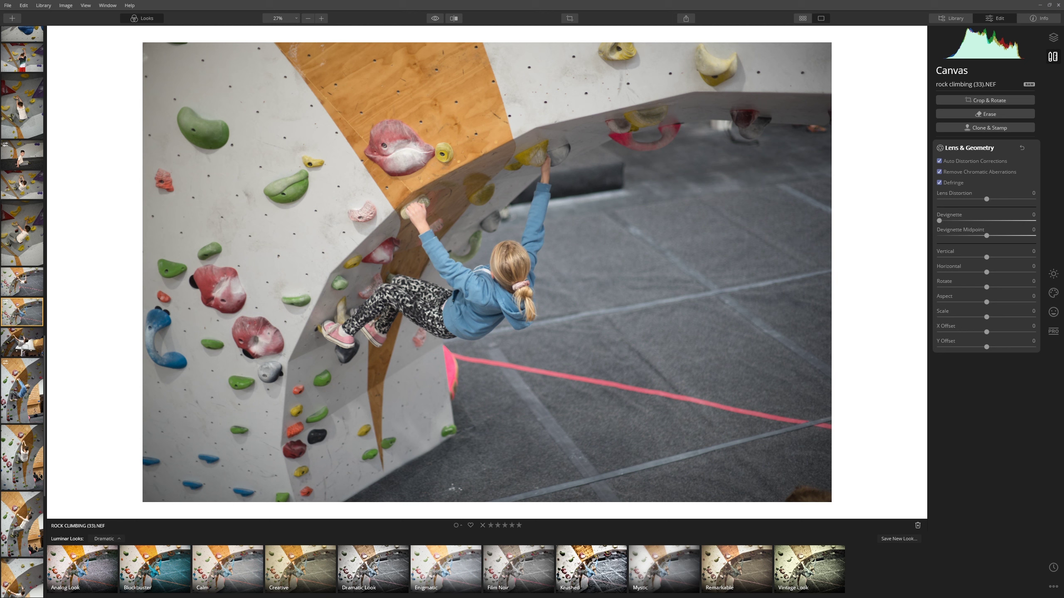
Step: Raise the photo's Smart Contrast to 39 in the Light adjustments
left_click(1053, 278)
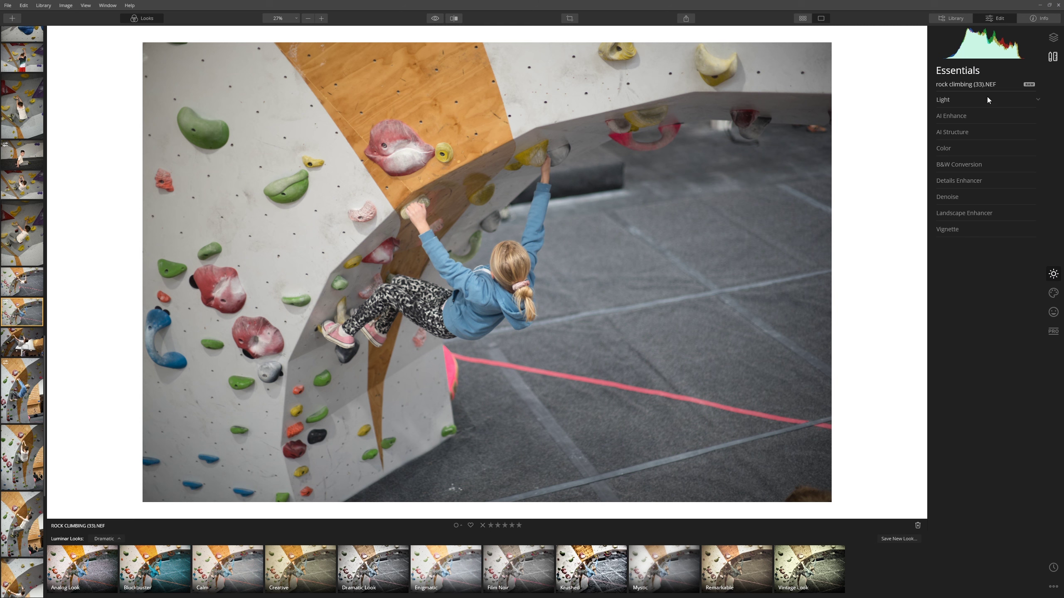
left_click(955, 100)
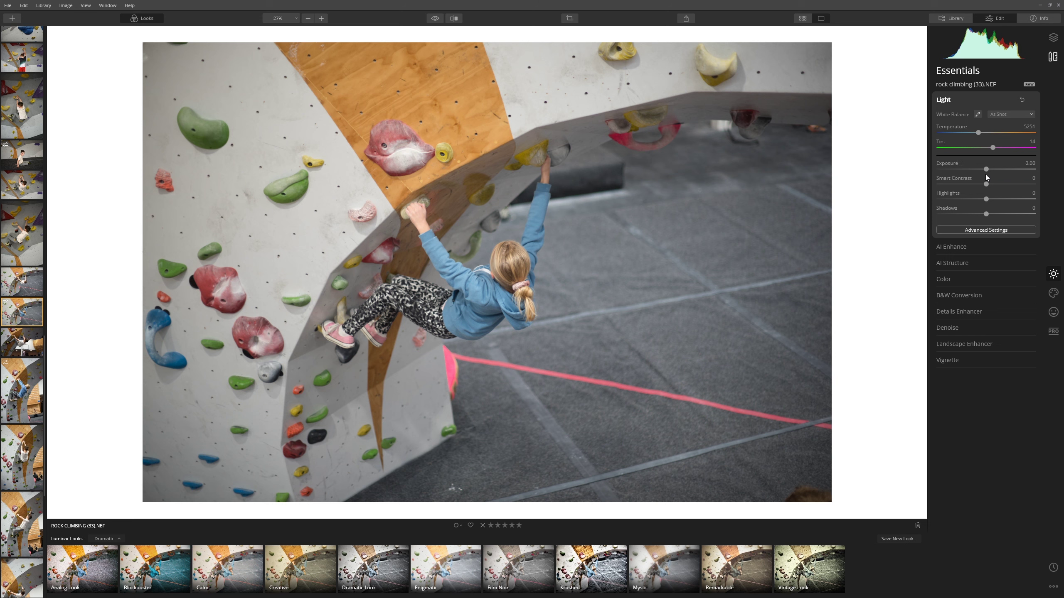
left_click_drag(996, 185, 1002, 185)
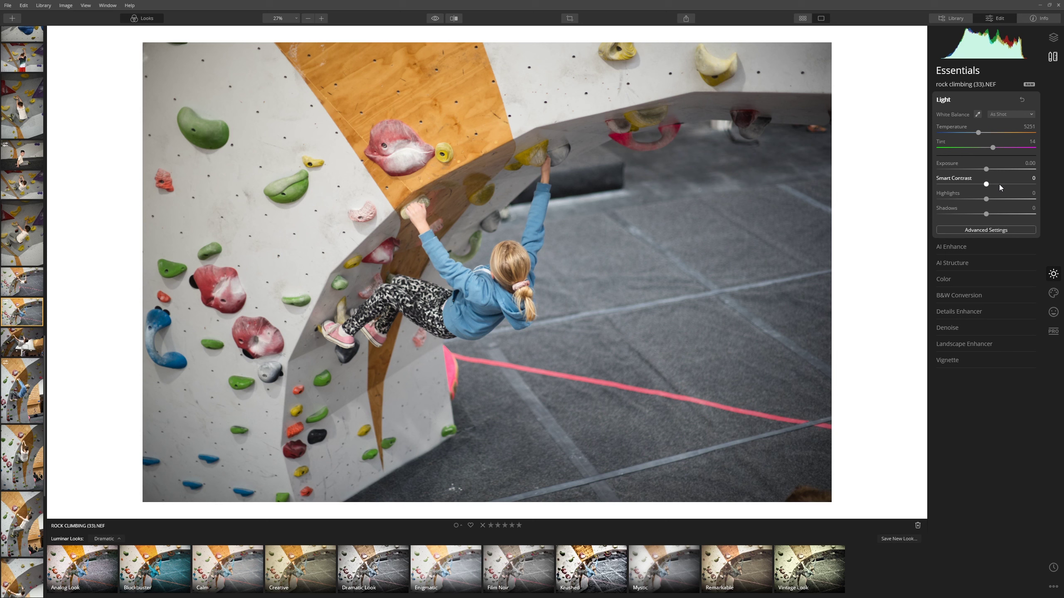
double_click(996, 187)
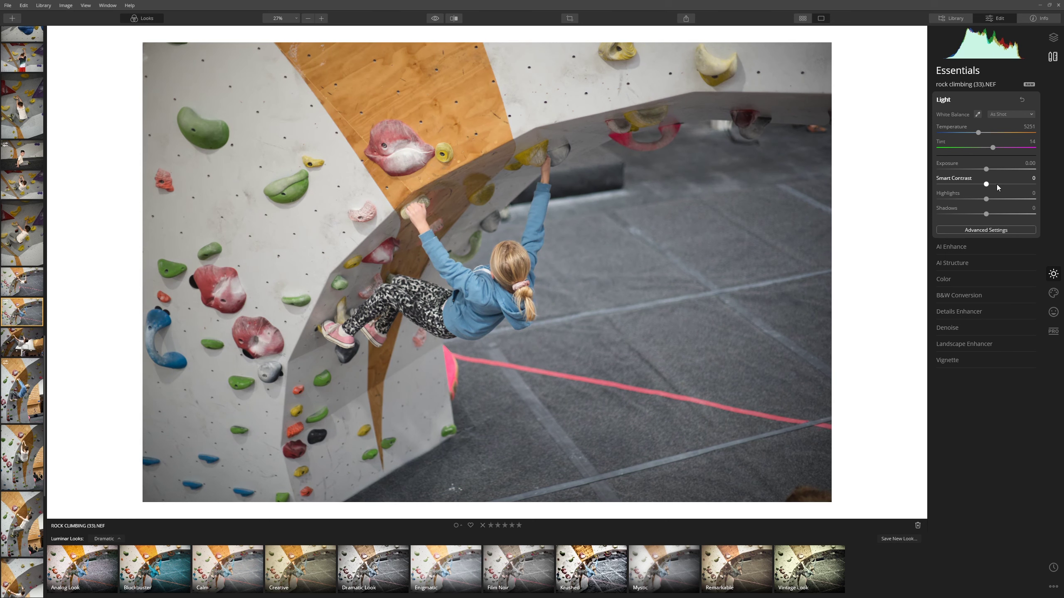
left_click_drag(997, 187, 1000, 187)
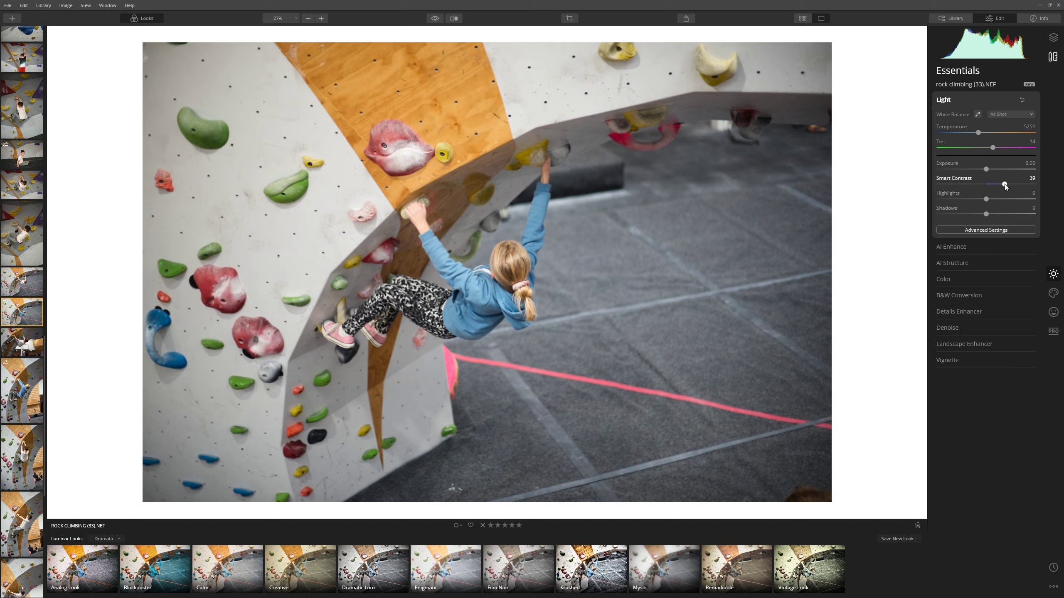
Step: Raise AI Accent to 100 and compare the photo with AI Enhance switched off and on
left_click(968, 246)
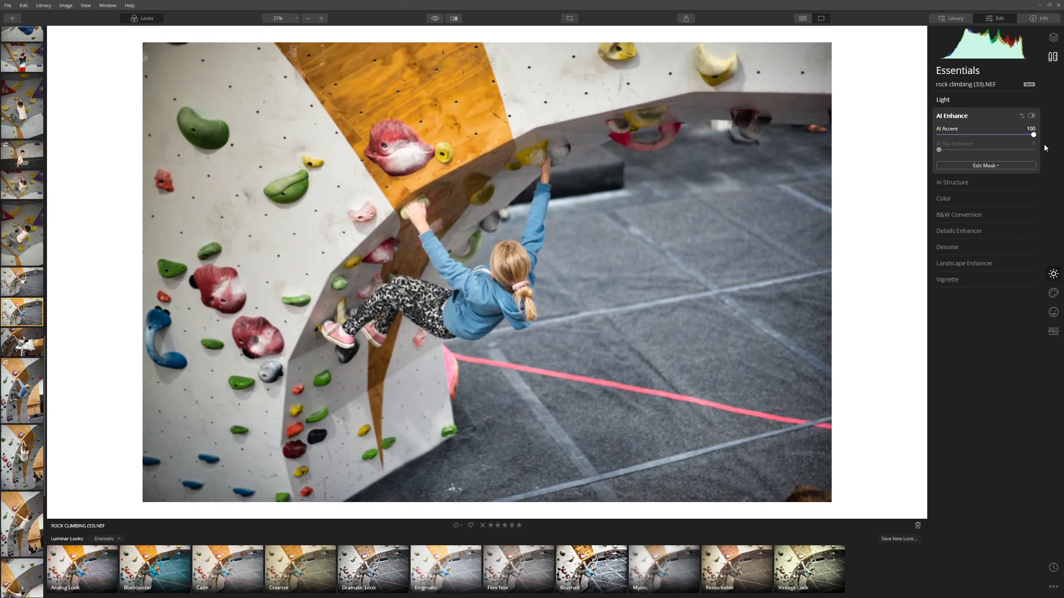
left_click(1031, 116)
left_click(1032, 116)
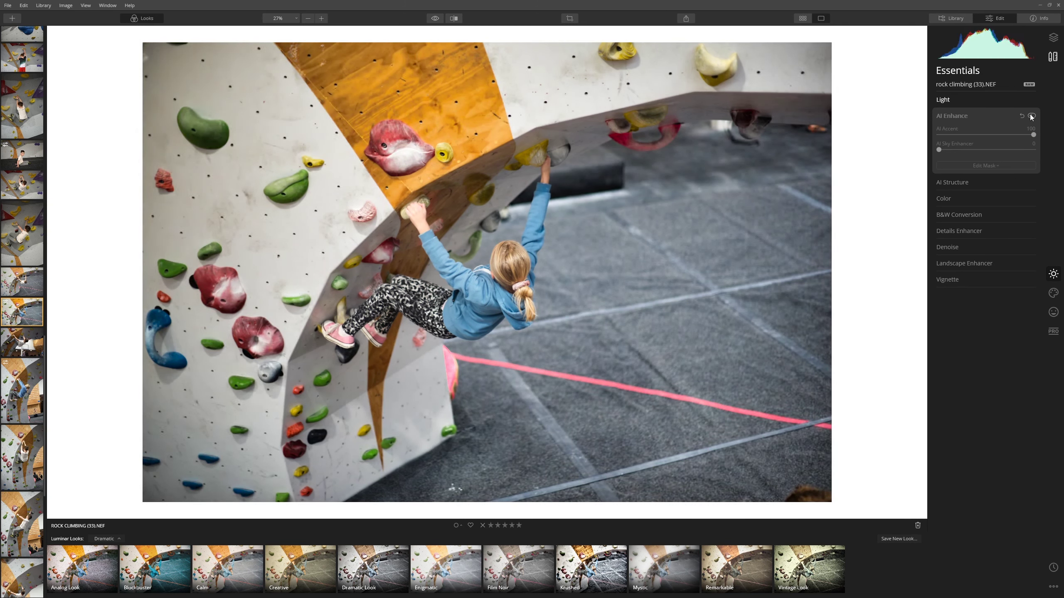
left_click(1031, 116)
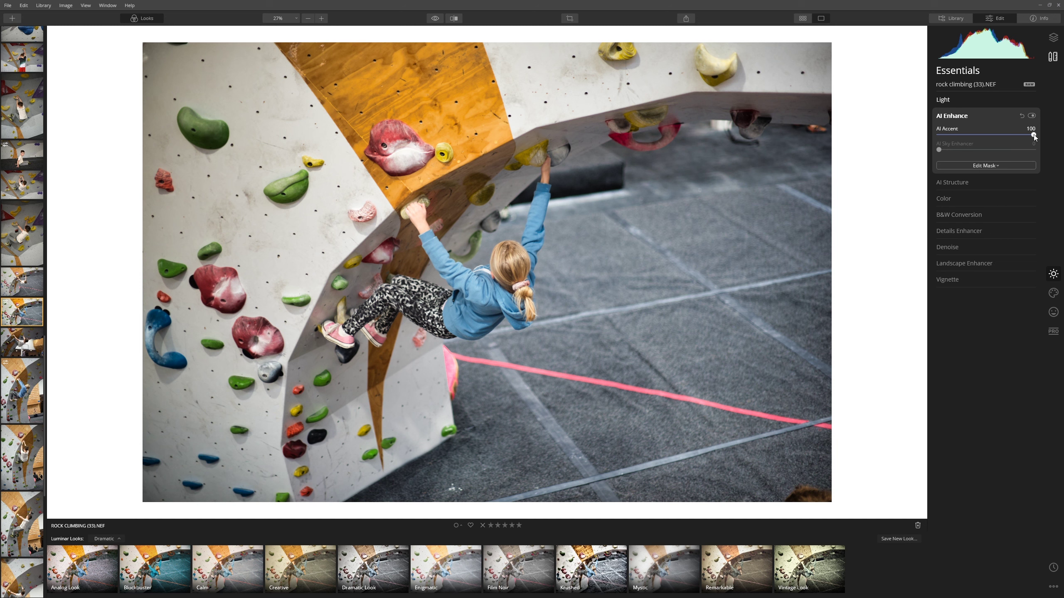
Step: Try several AI Accent strengths between about 50 and 100 and settle on 61
left_click_drag(1034, 135, 967, 137)
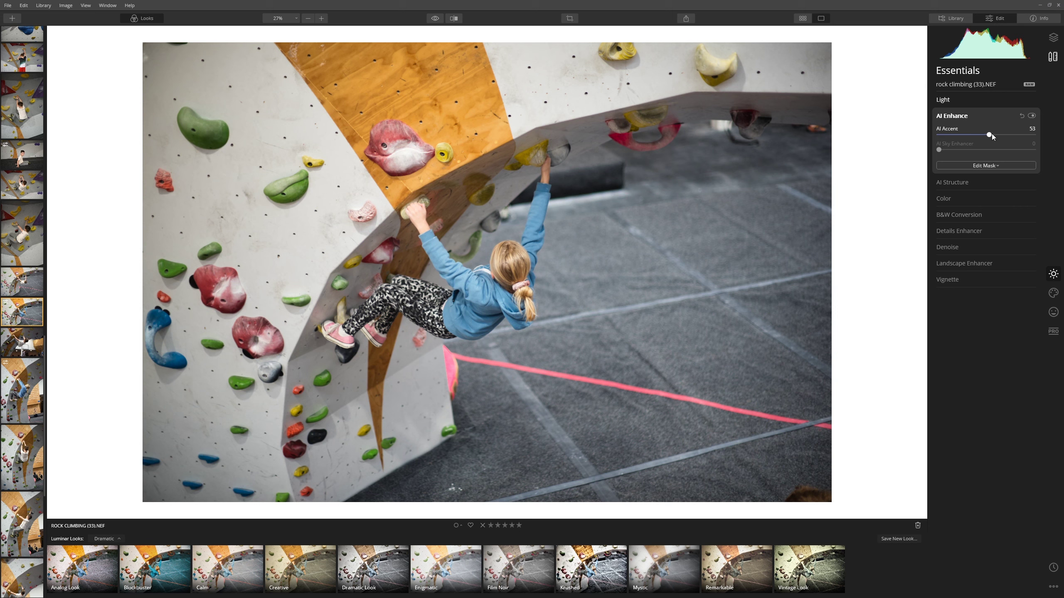
left_click_drag(985, 135, 1044, 138)
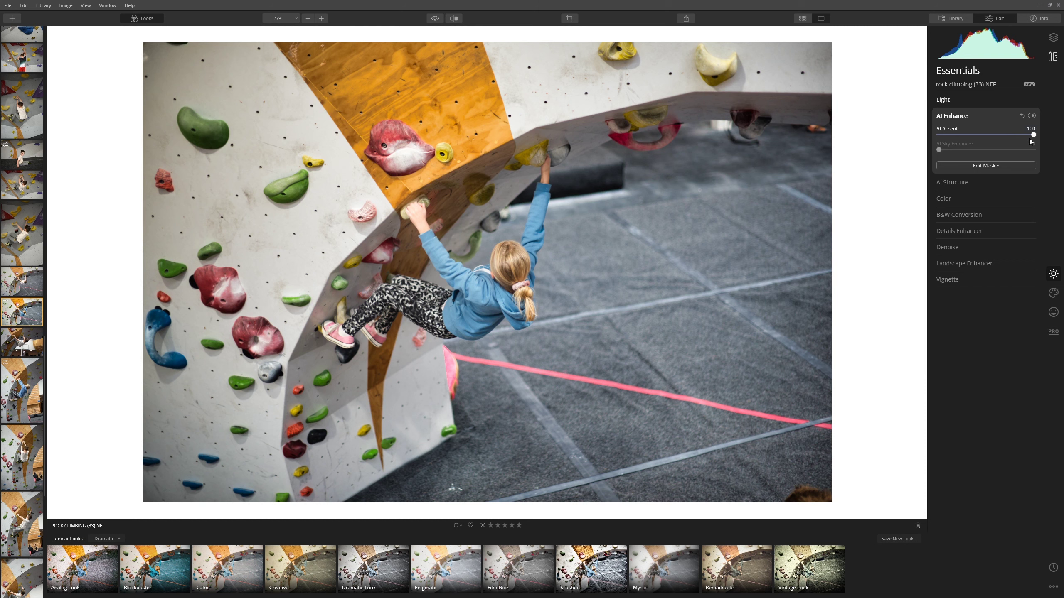
left_click_drag(1034, 137, 989, 137)
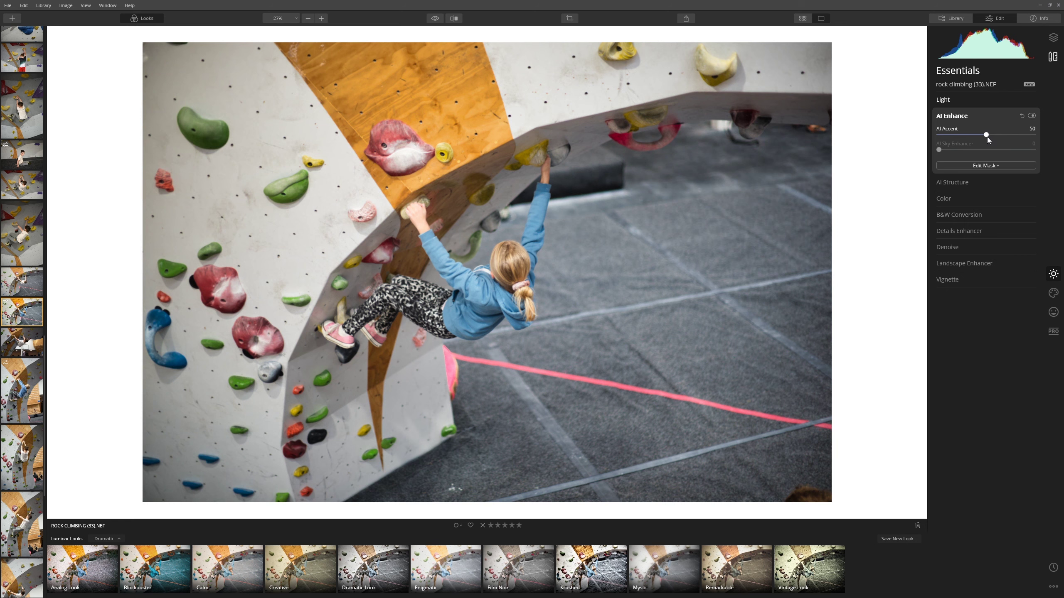
left_click_drag(988, 136, 994, 137)
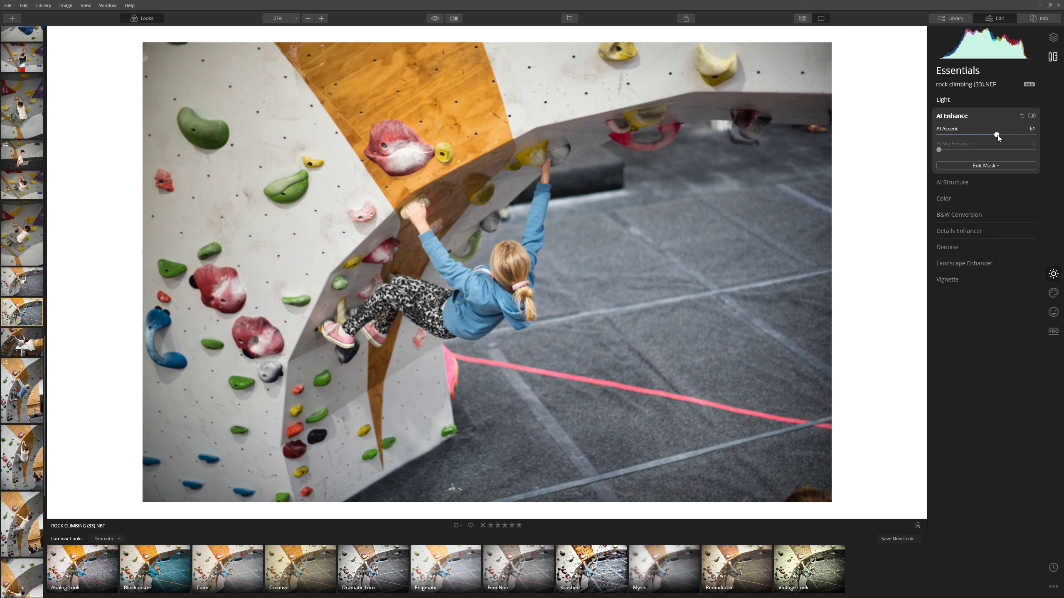
left_click_drag(997, 134, 997, 134)
Step: Lower the Highlights to -16 and raise the Shadows to 10 in the Light adjustments
left_click(956, 98)
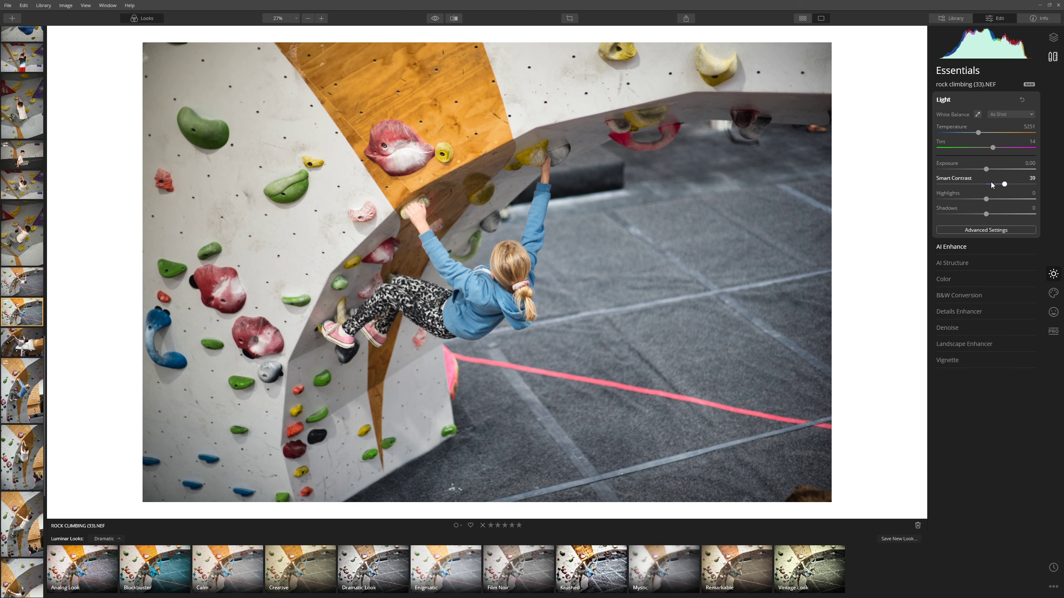
left_click_drag(986, 199, 978, 199)
left_click_drag(987, 213, 988, 215)
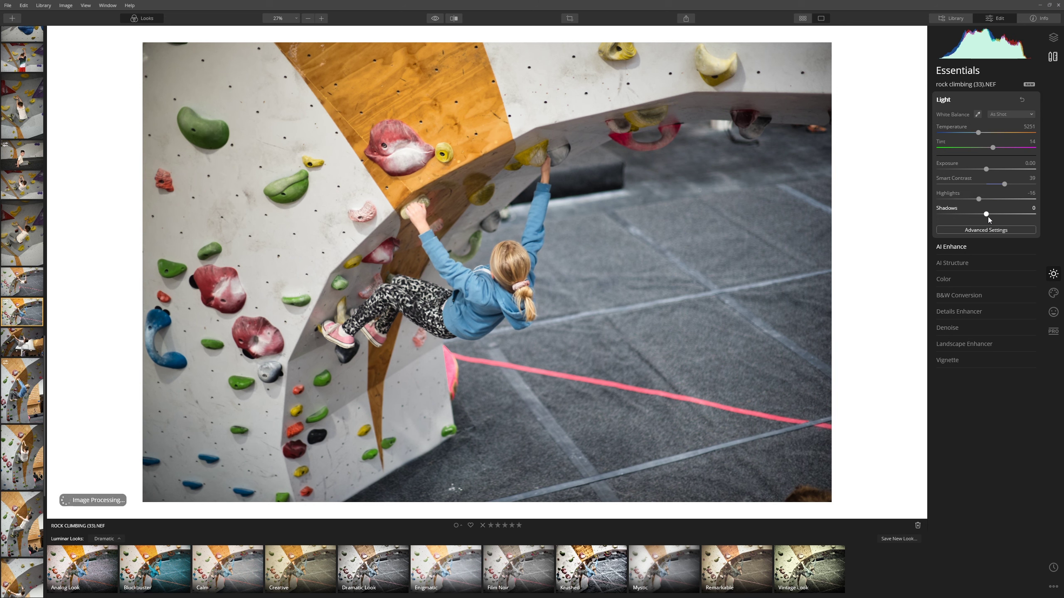
left_click_drag(990, 217, 989, 215)
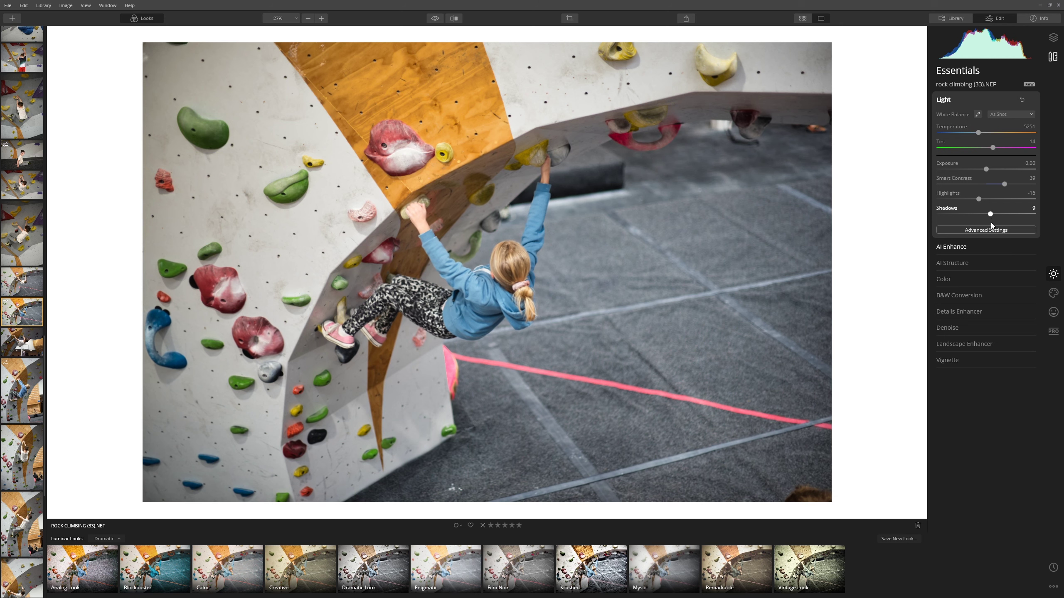
left_click_drag(991, 222, 990, 222)
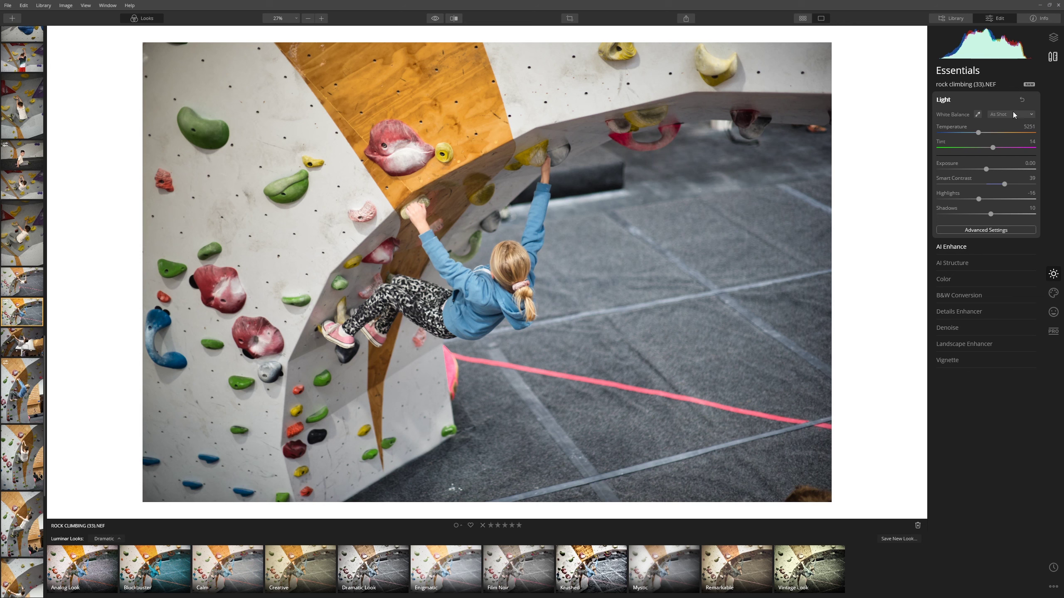
Step: Set Whites to 20 and Blacks to -10 in the advanced Light settings
left_click(990, 230)
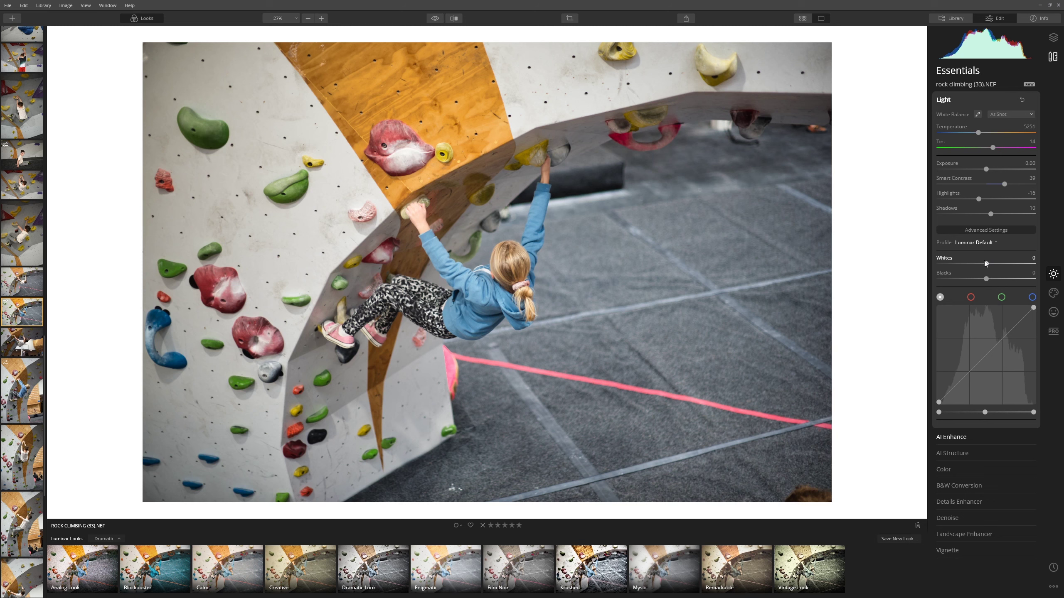
left_click_drag(987, 266, 993, 266)
left_click_drag(1005, 269, 1049, 265)
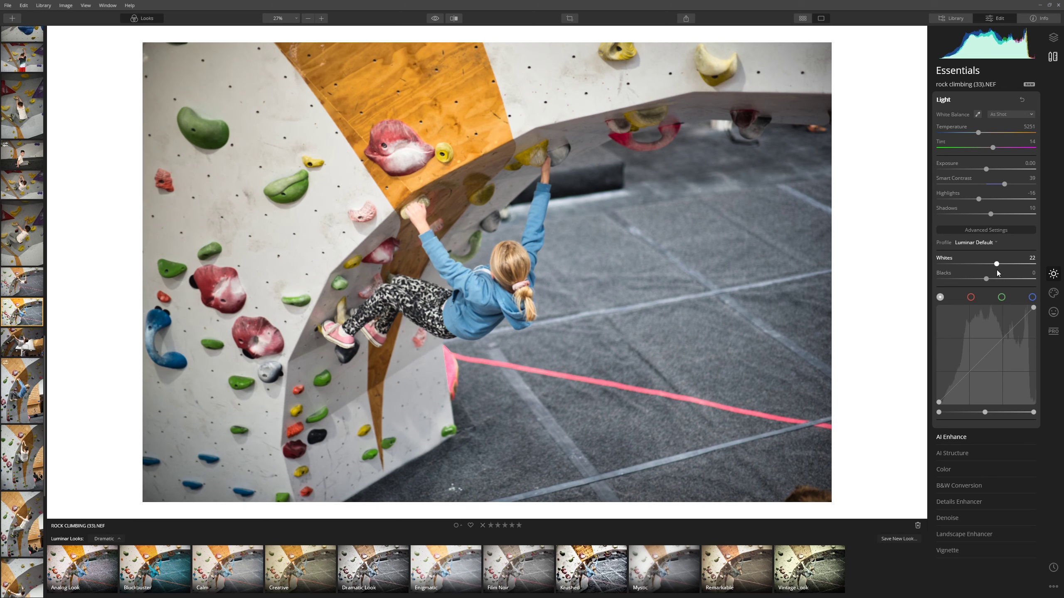
left_click_drag(996, 273, 997, 275)
left_click_drag(997, 277, 997, 277)
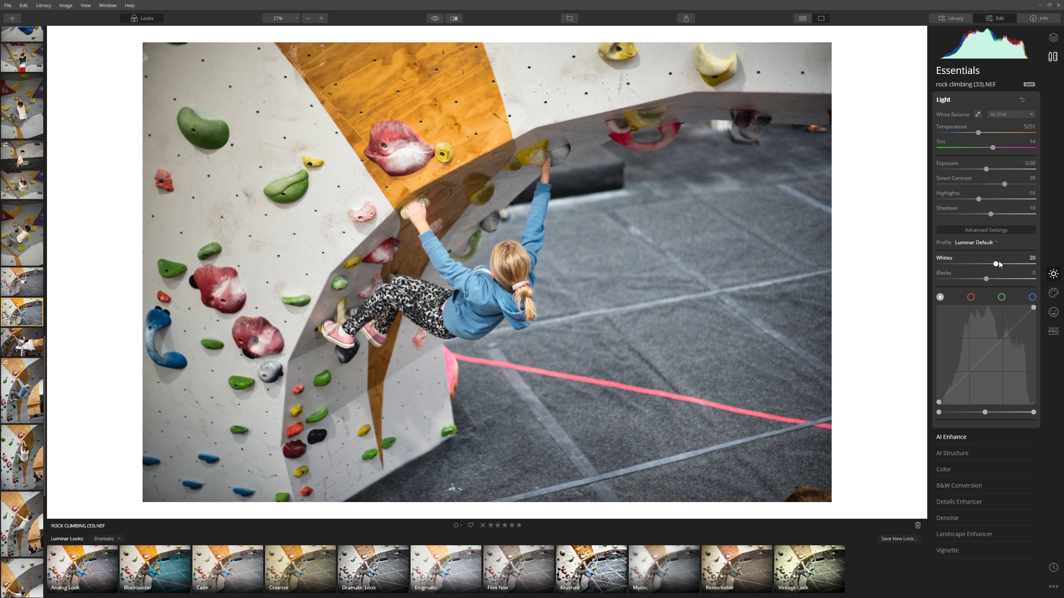
left_click_drag(986, 279, 982, 283)
Step: Compare the edited photo with the unedited original
left_click(436, 20)
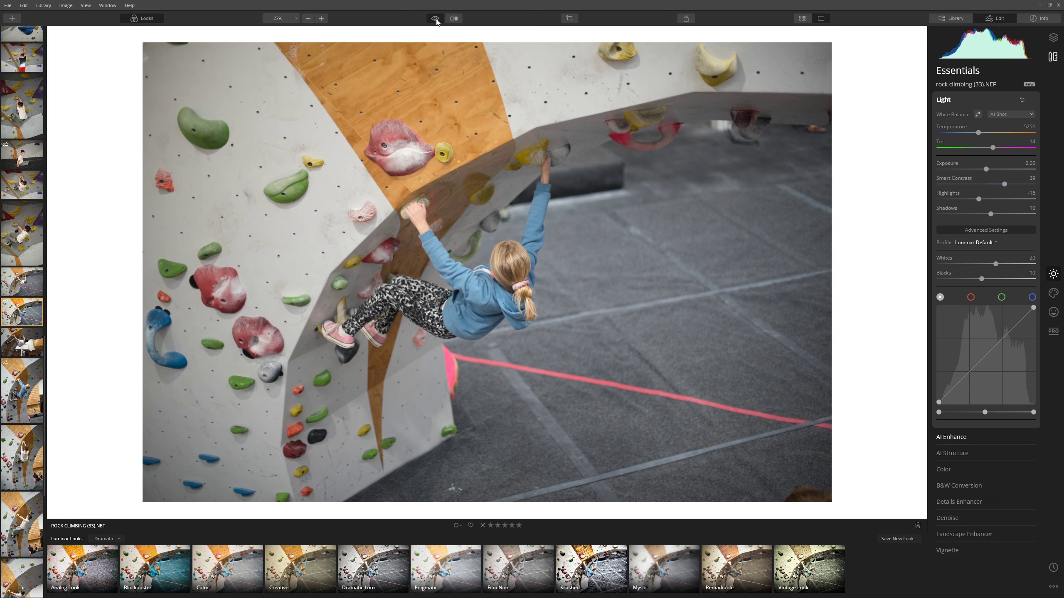
left_click(435, 20)
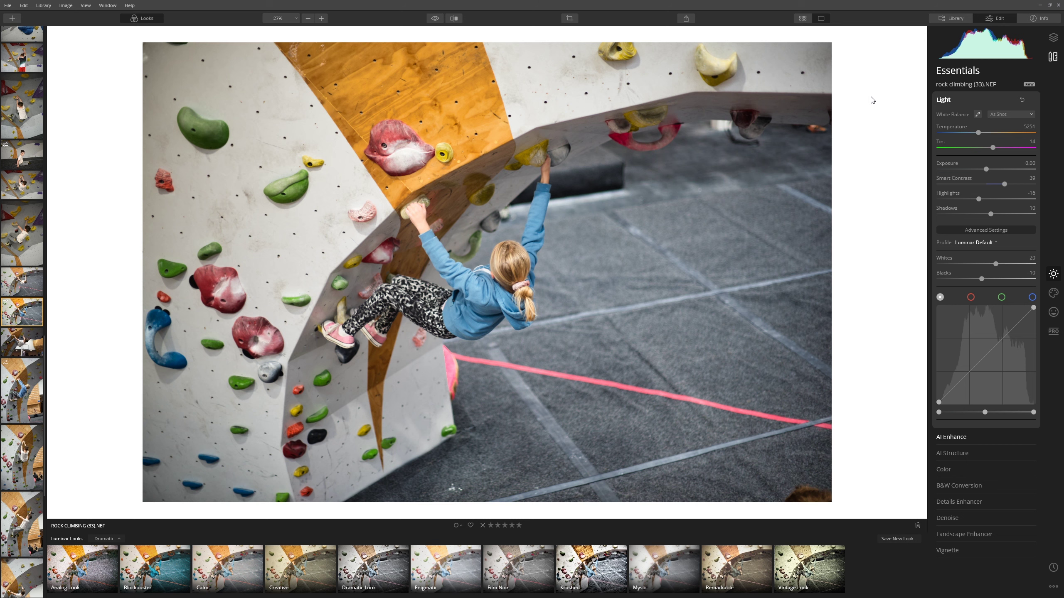
Step: Try the Dark Gray and Gray backgrounds around the photo and return it to White
right_click(857, 119)
left_click(893, 135)
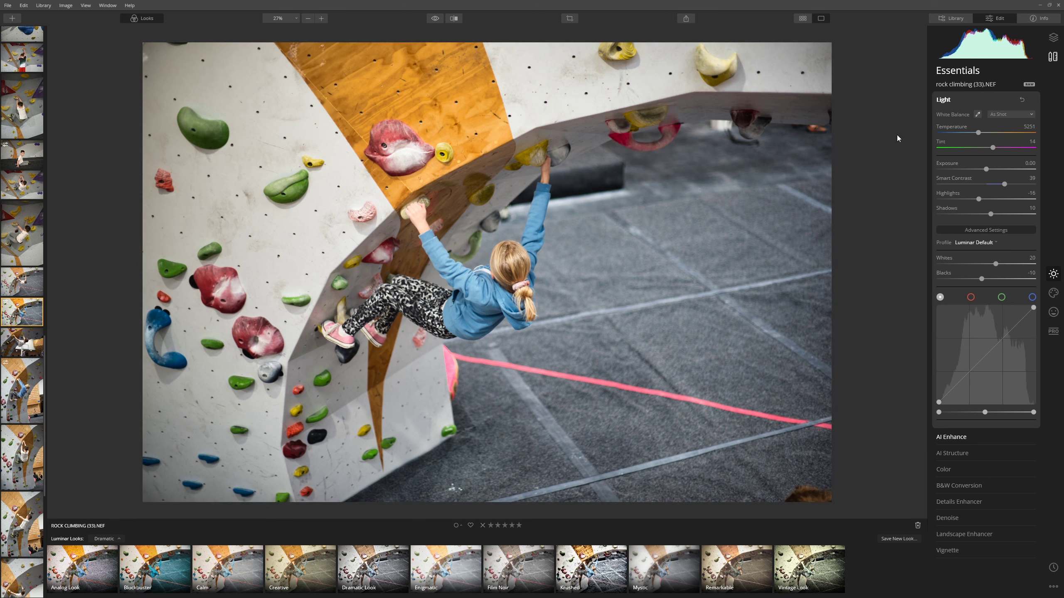
right_click(861, 147)
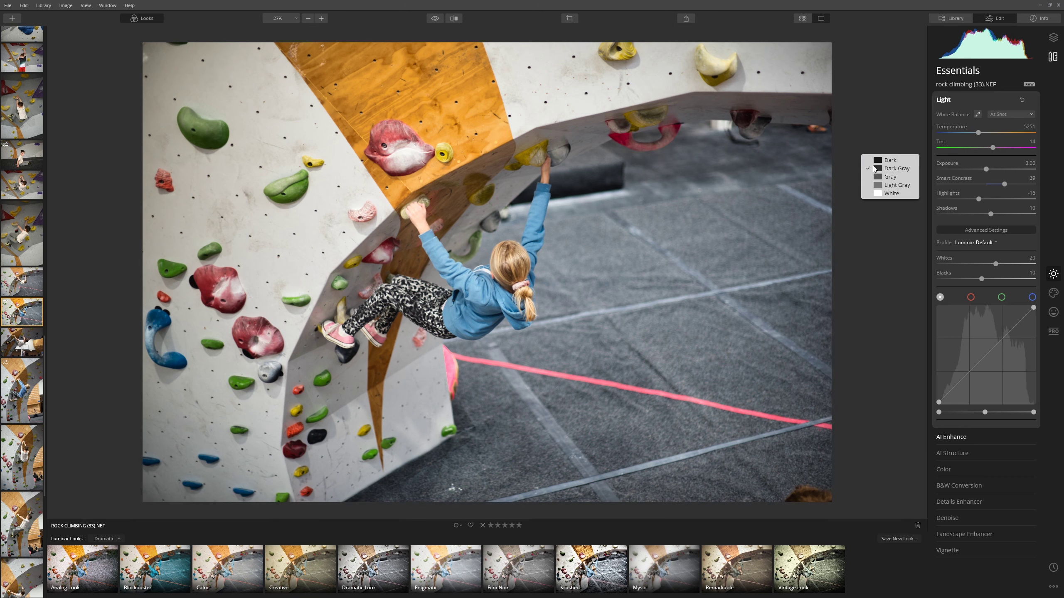
left_click(883, 167)
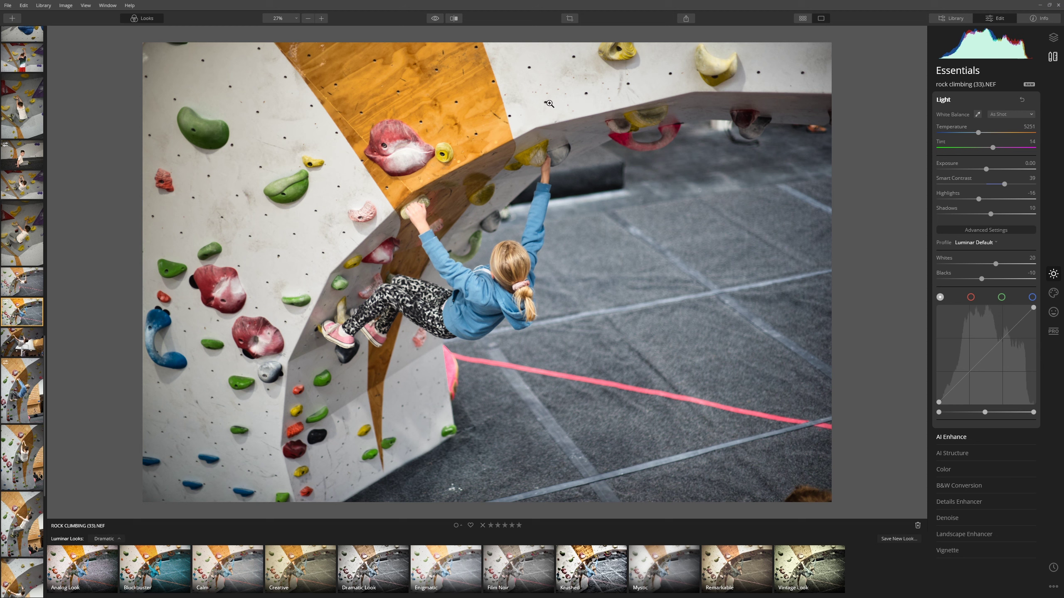
right_click(882, 125)
left_click(911, 171)
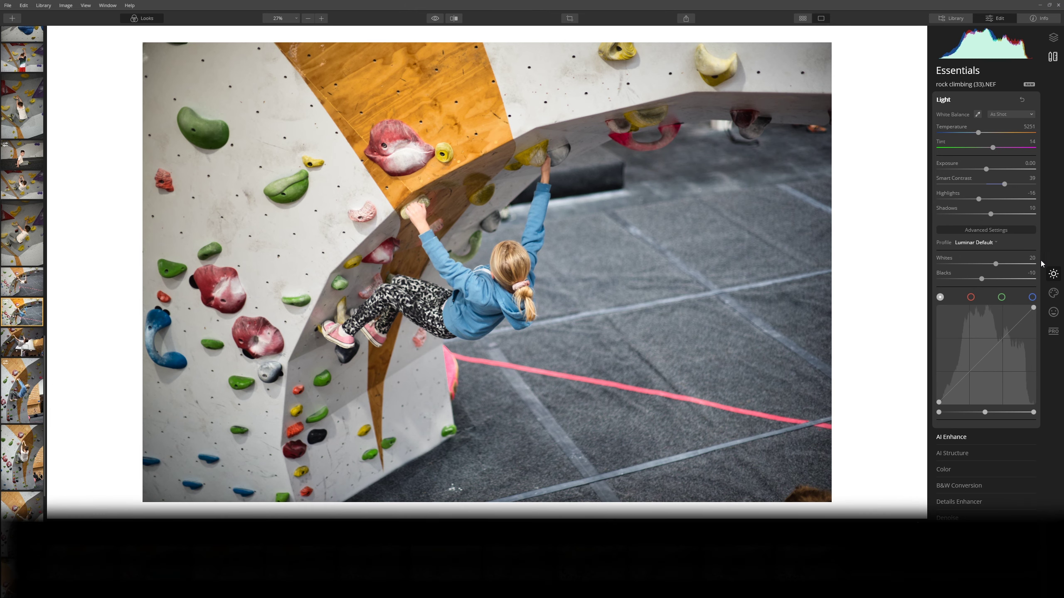
Step: Raise the Whites to 30 in the advanced Light settings
left_click_drag(997, 266, 1003, 271)
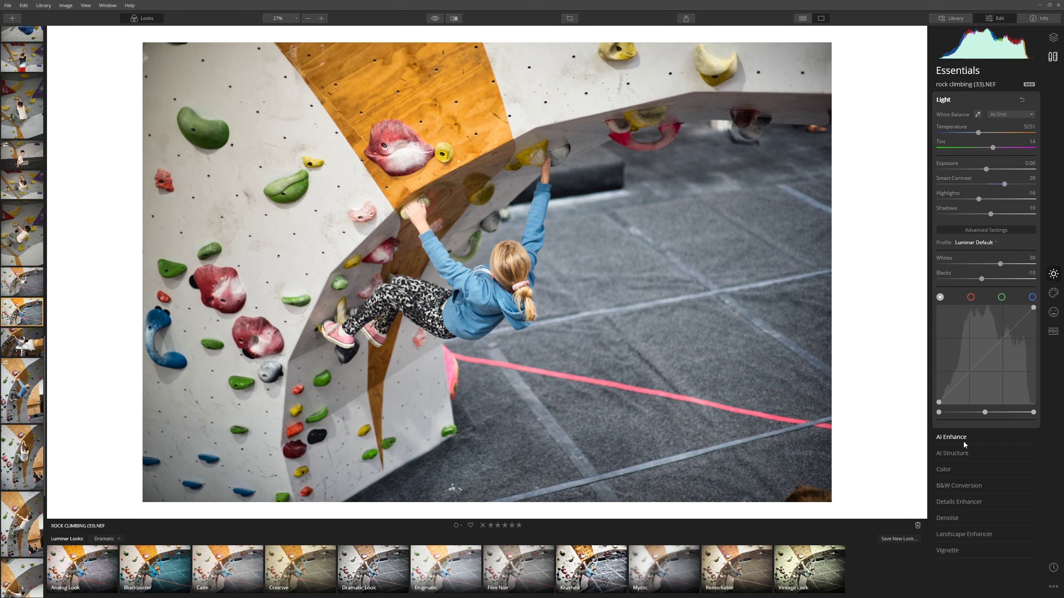
Step: Try an AI Structure Amount of 100, reset it, and settle on an Amount of about 15
left_click(967, 451)
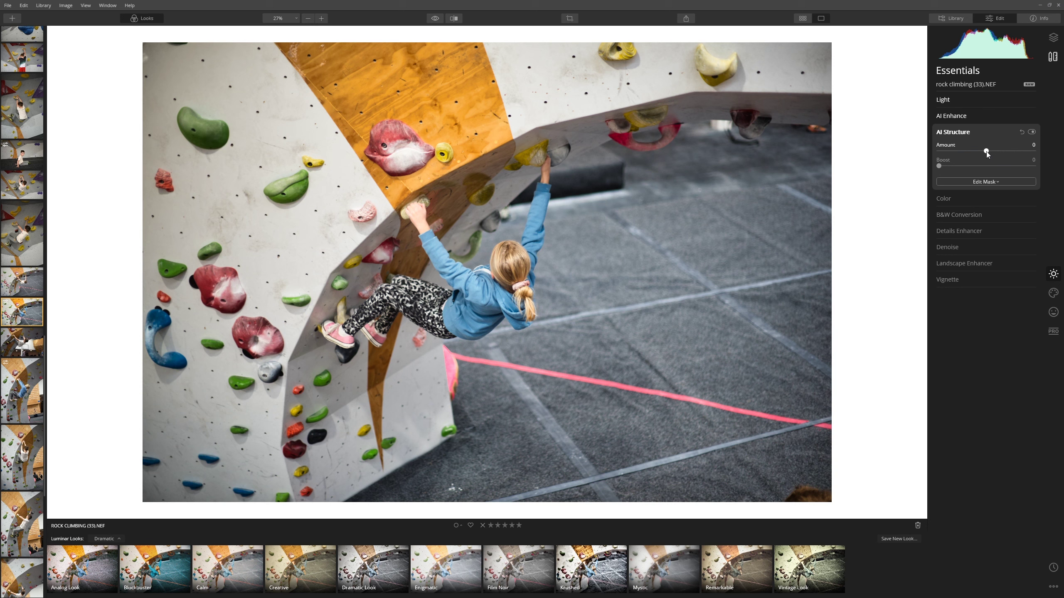
left_click_drag(995, 152, 1033, 153)
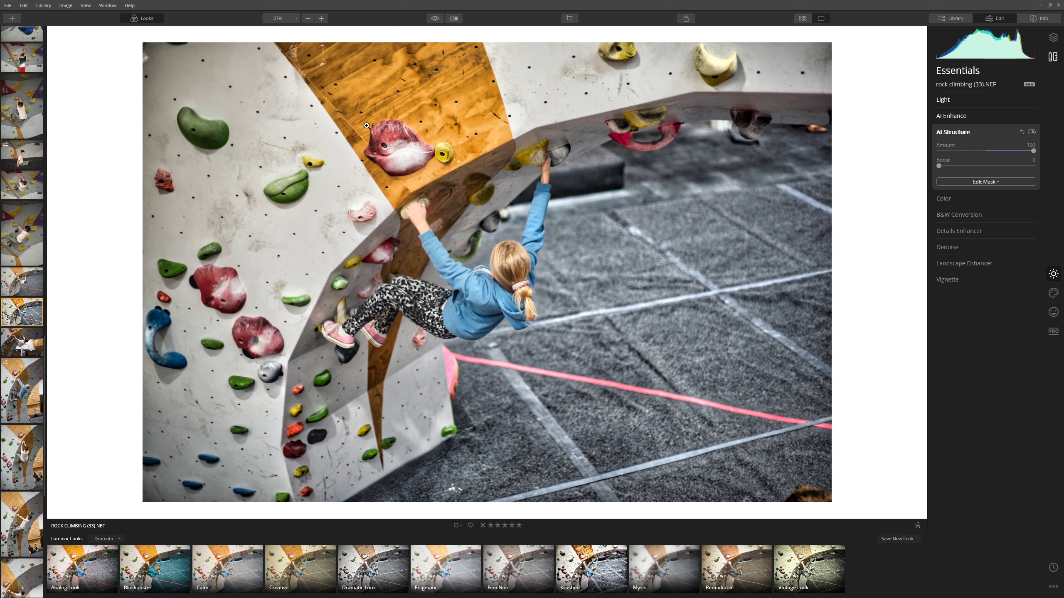
left_click(1033, 151)
left_click_drag(1031, 151, 992, 152)
double_click(991, 152)
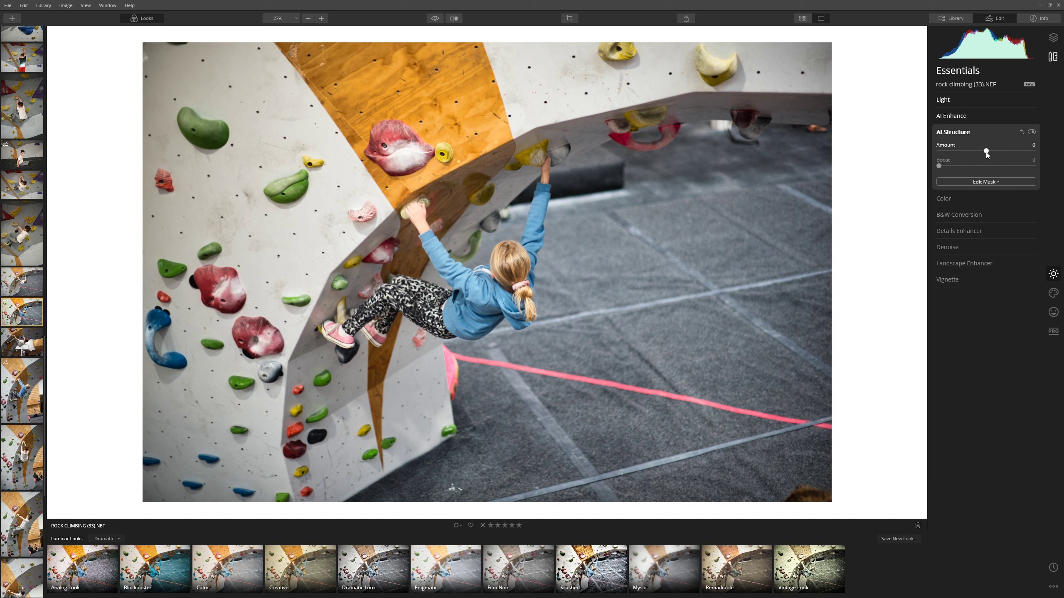
left_click_drag(986, 151, 1030, 153)
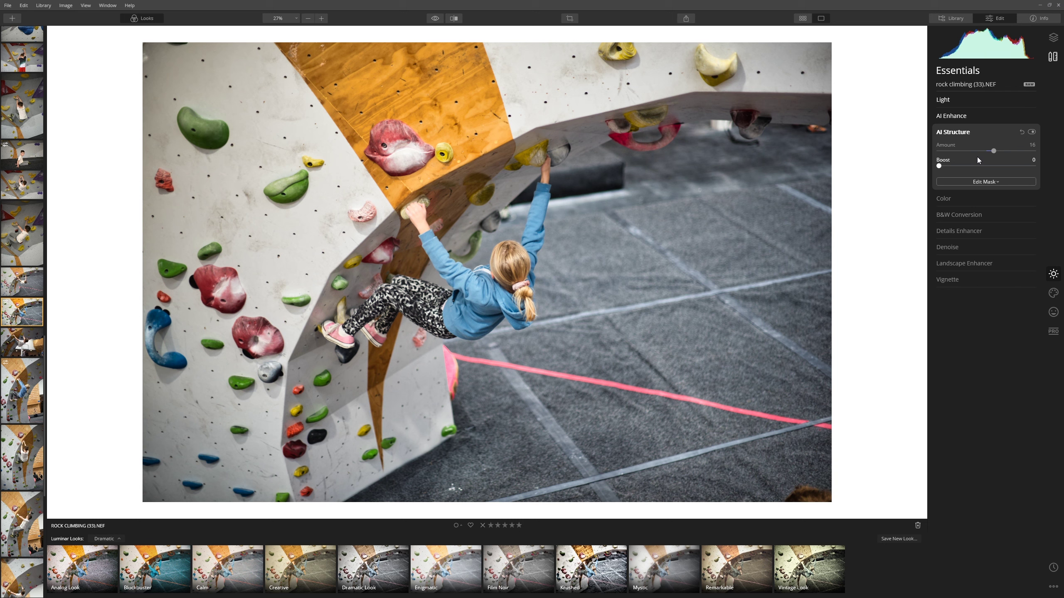
Step: Try an AI Accent of 100 in AI Enhance and settle on 61
left_click(970, 194)
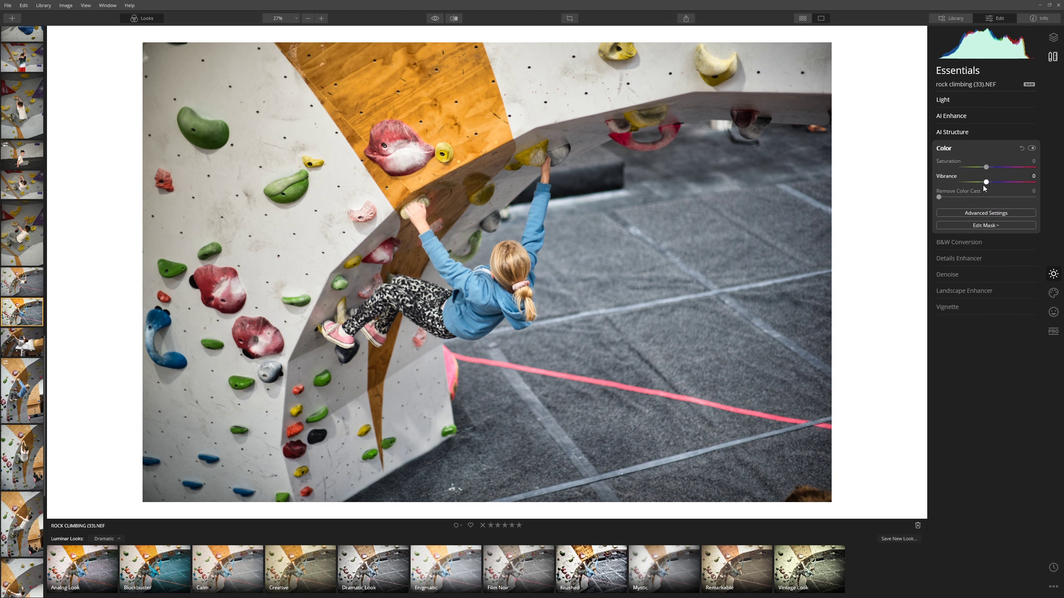
left_click(969, 115)
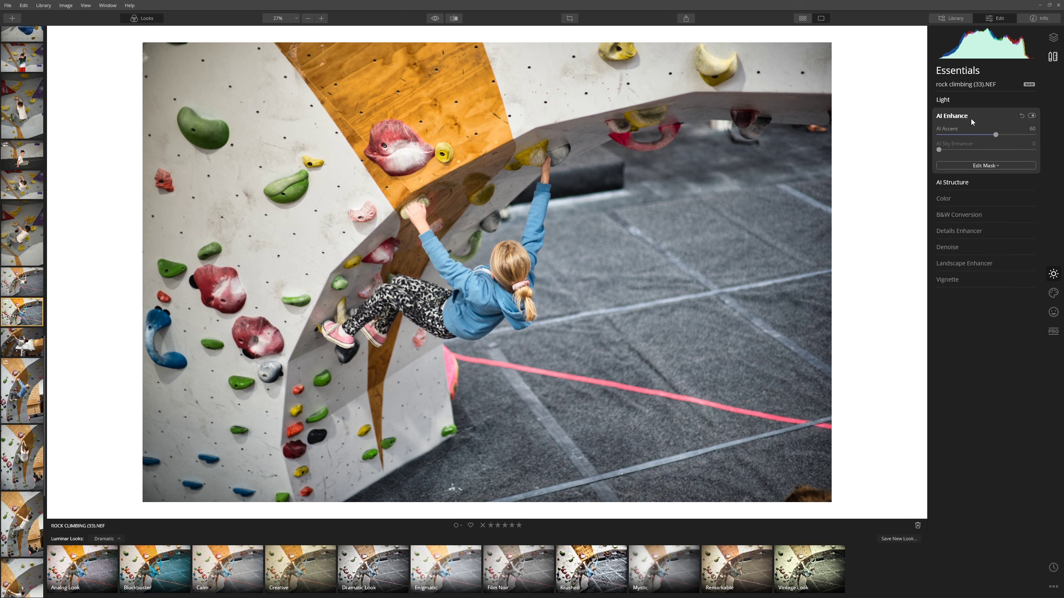
left_click_drag(996, 135, 897, 138)
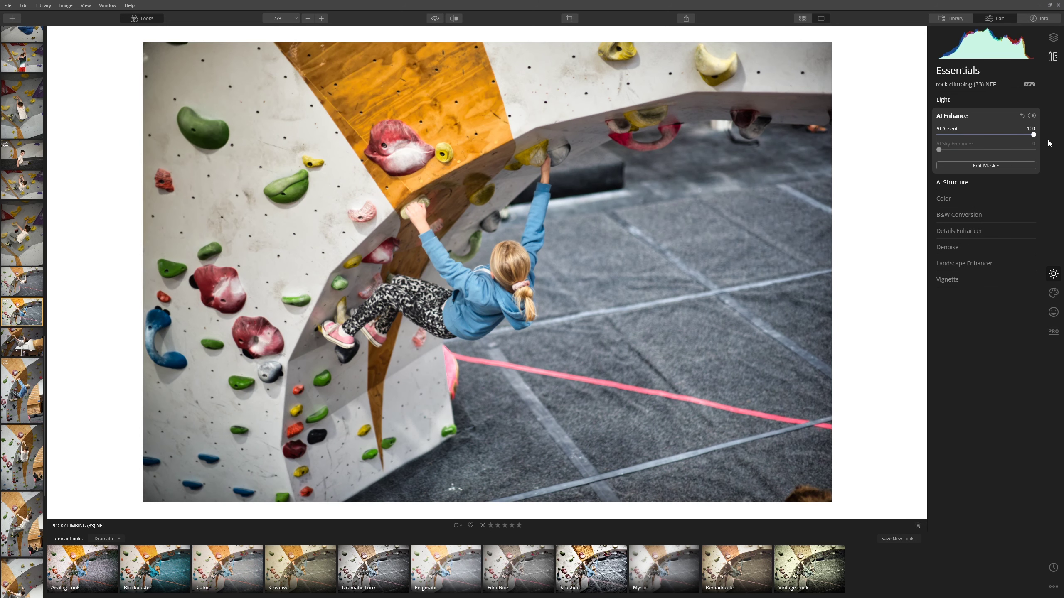
left_click_drag(939, 135, 995, 137)
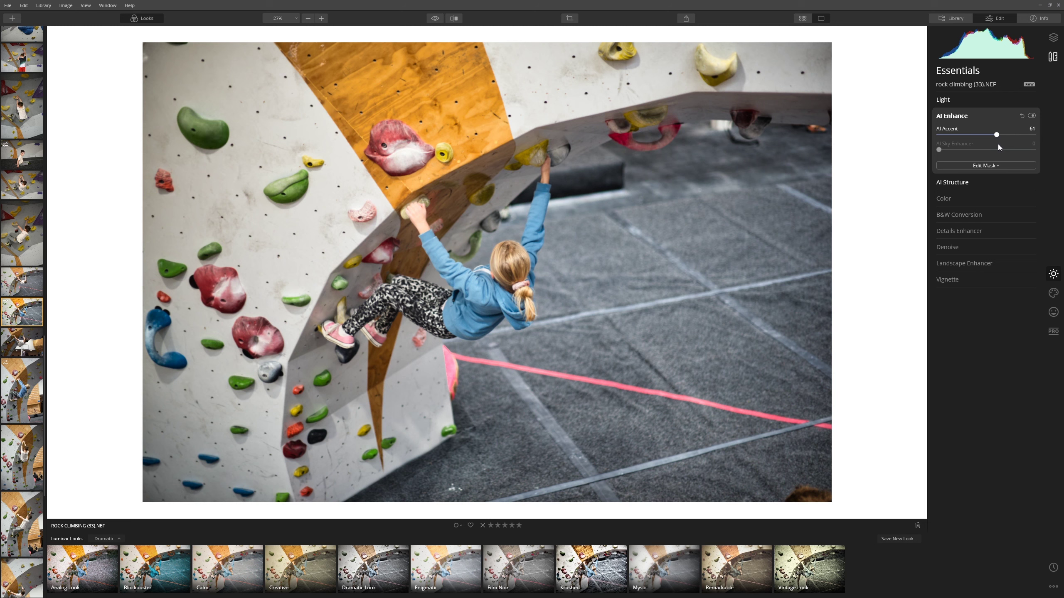
Step: Raise the Color Saturation to 7 and compare the photo with and without the Color adjustment
left_click(987, 203)
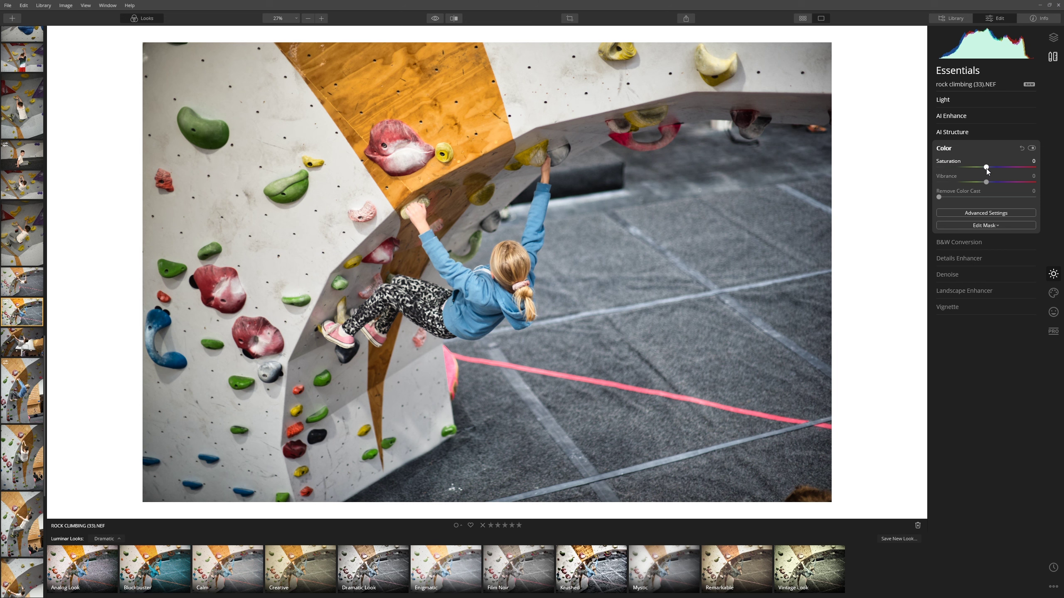
mouse_move(994, 168)
left_mouse_down()
mouse_move(1013, 170)
mouse_move(1001, 169)
left_mouse_up()
left_click_drag(994, 169, 988, 169)
left_click(1030, 148)
left_click(1030, 148)
Step: Compare the edited photo with the unedited original and look over the advanced Color settings
left_click(435, 19)
left_click(435, 19)
left_click(436, 19)
left_click(436, 19)
left_click(981, 214)
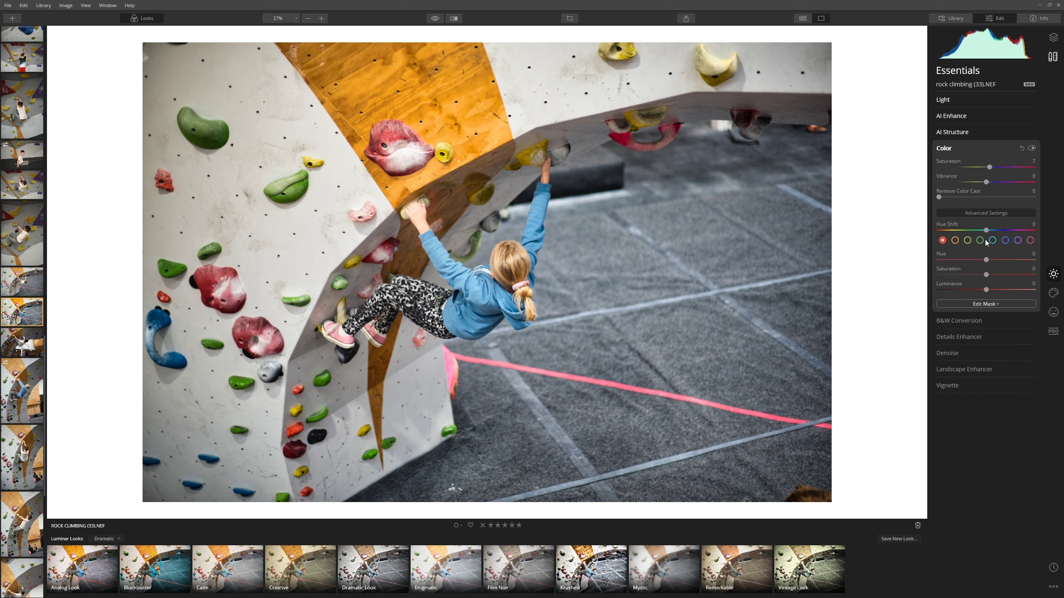
left_click(990, 212)
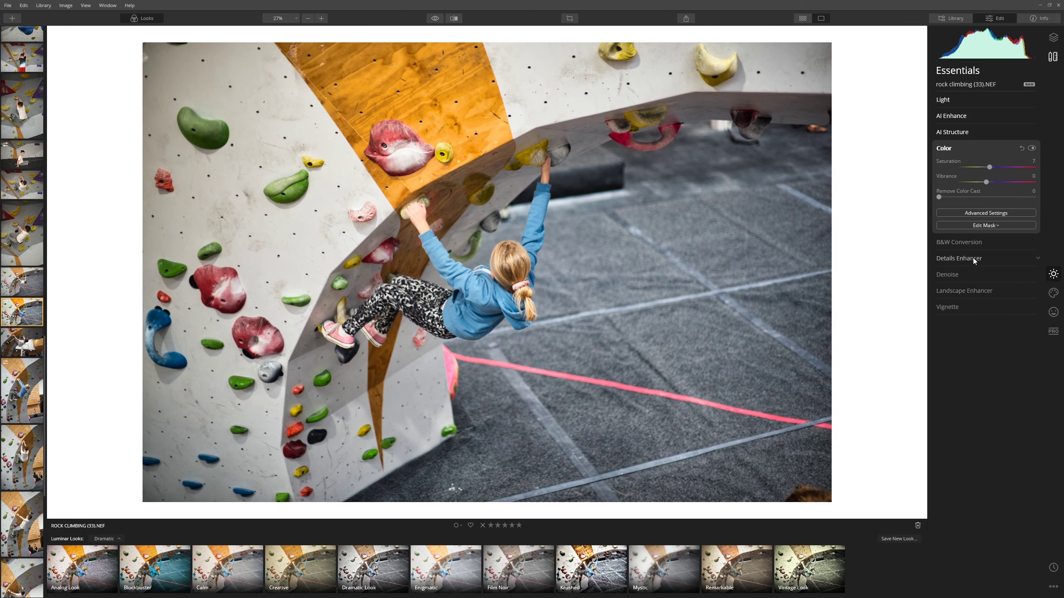
Step: Inspect the climber at 100% zoom, try a Details Enhancer Sharpen value of 100, and settle on 64
left_click(973, 258)
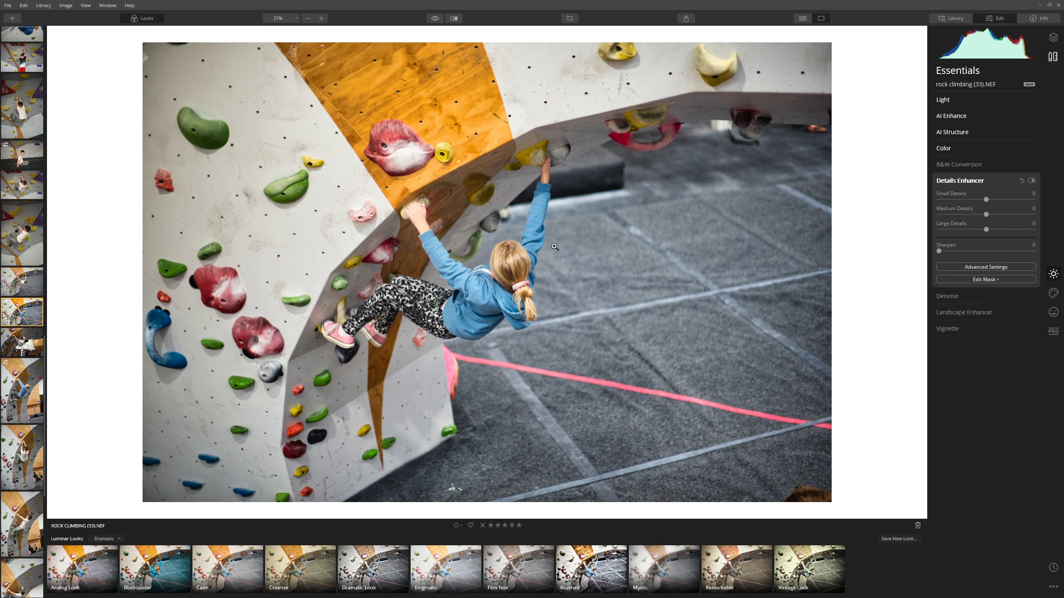
left_click(502, 281)
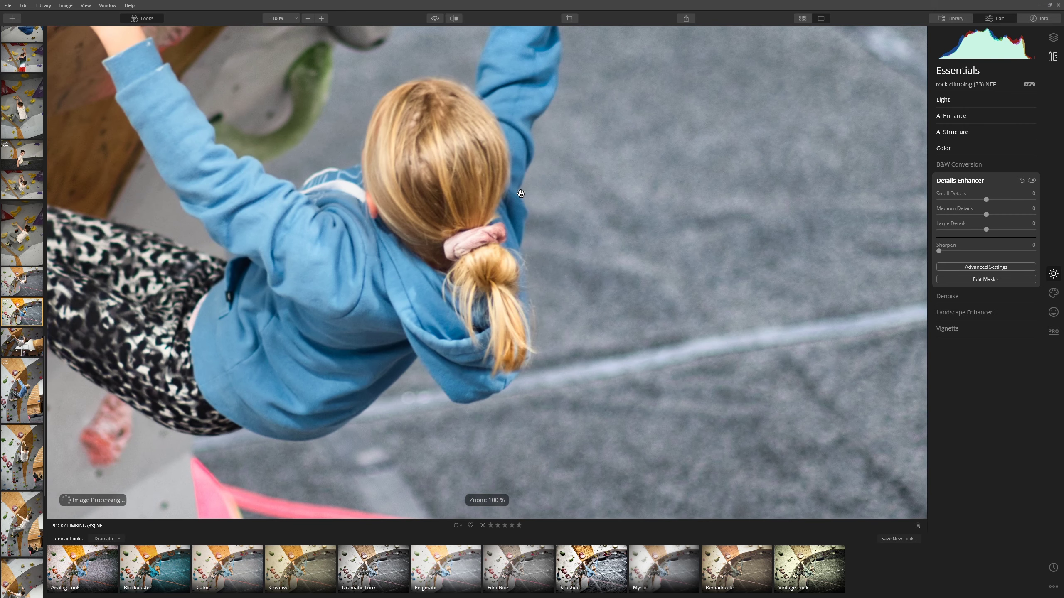
left_click_drag(540, 231, 831, 223)
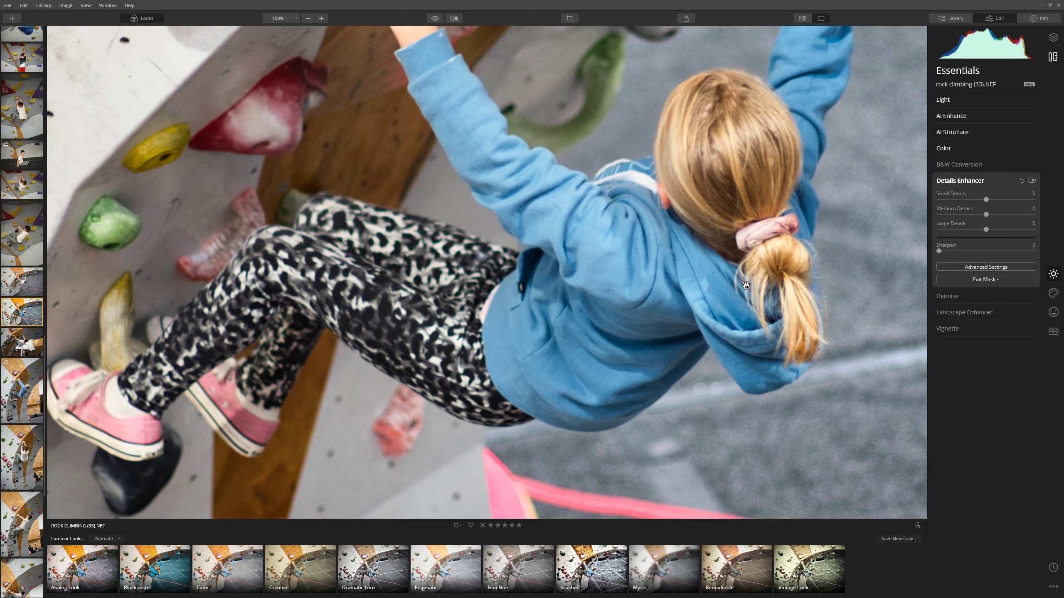
left_click_drag(584, 258, 606, 365)
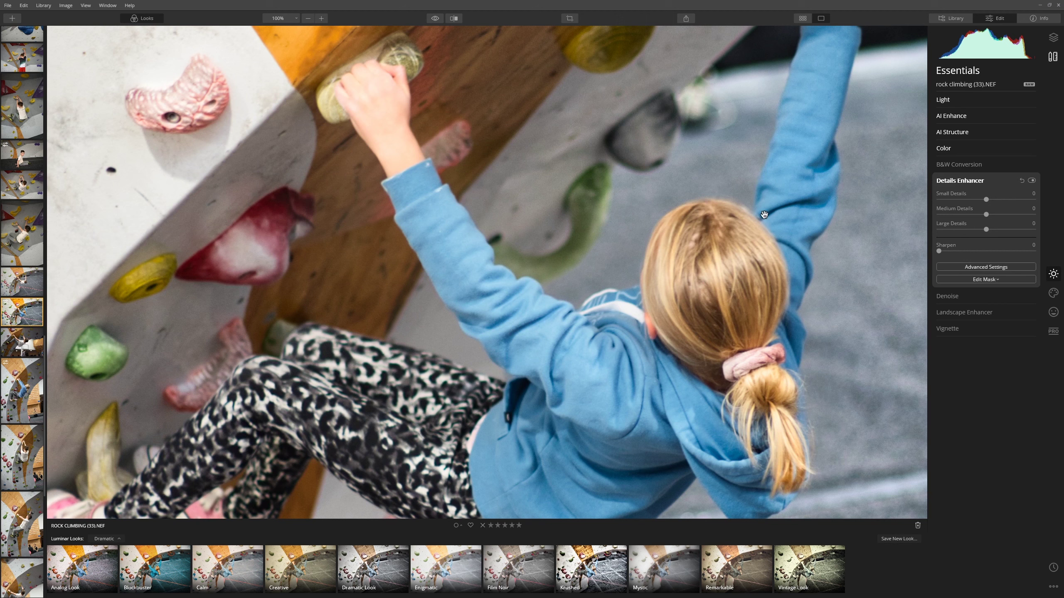
left_click_drag(939, 251, 1033, 251)
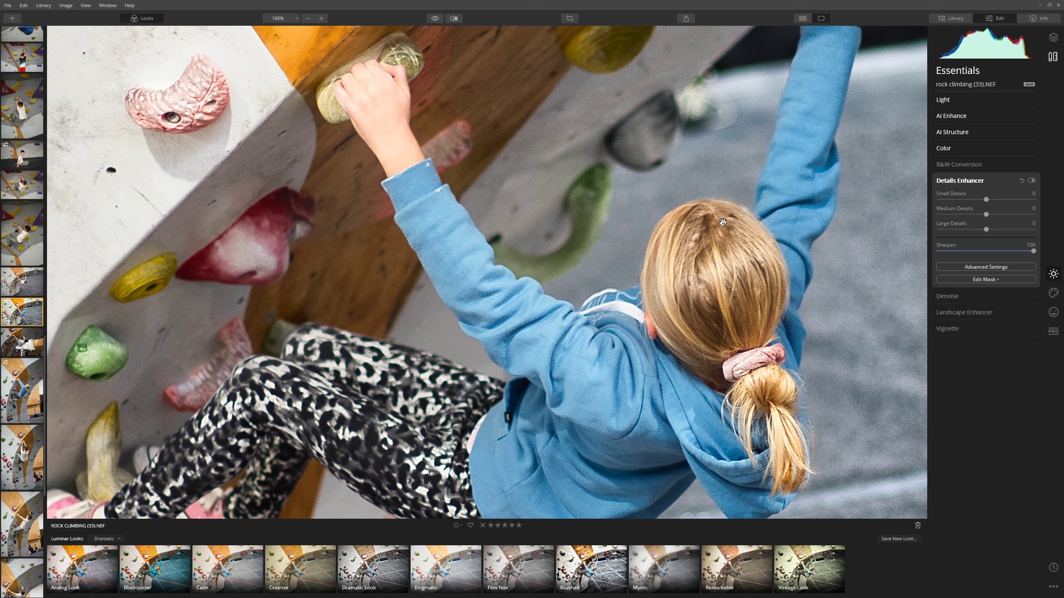
left_click_drag(771, 270, 808, 356)
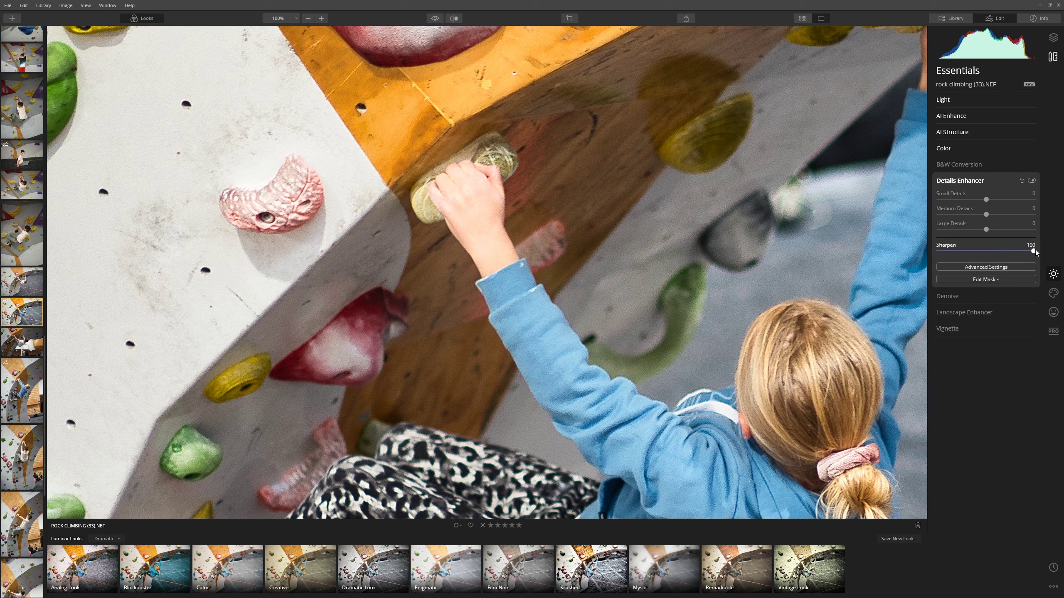
left_click_drag(1029, 251, 999, 258)
Step: Set Luminosity Denoise to 25 and Color Denoise to 19
left_click(980, 292)
left_click_drag(939, 216, 972, 216)
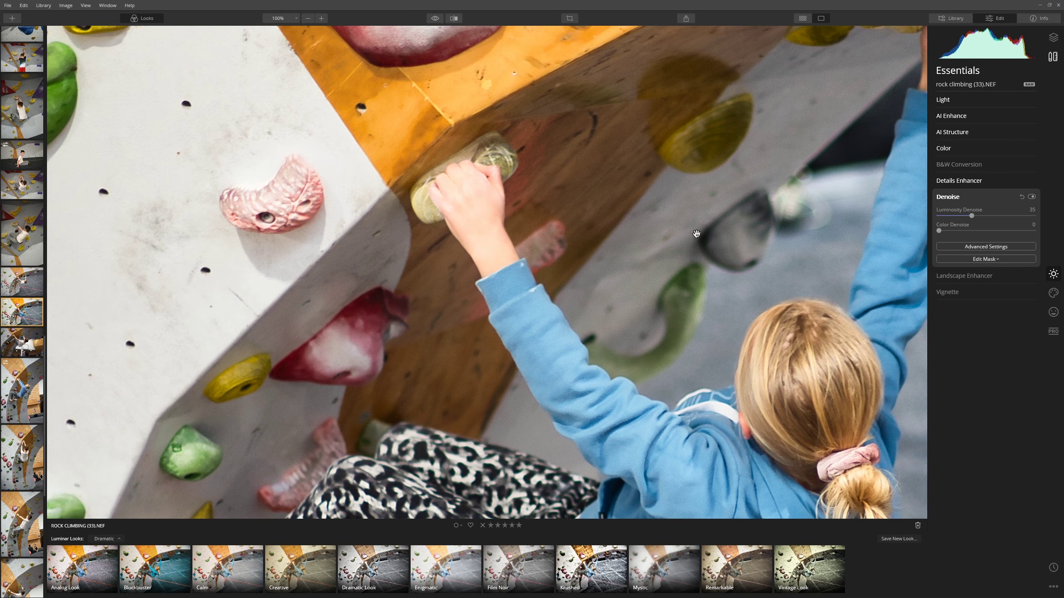
left_click_drag(972, 216, 959, 216)
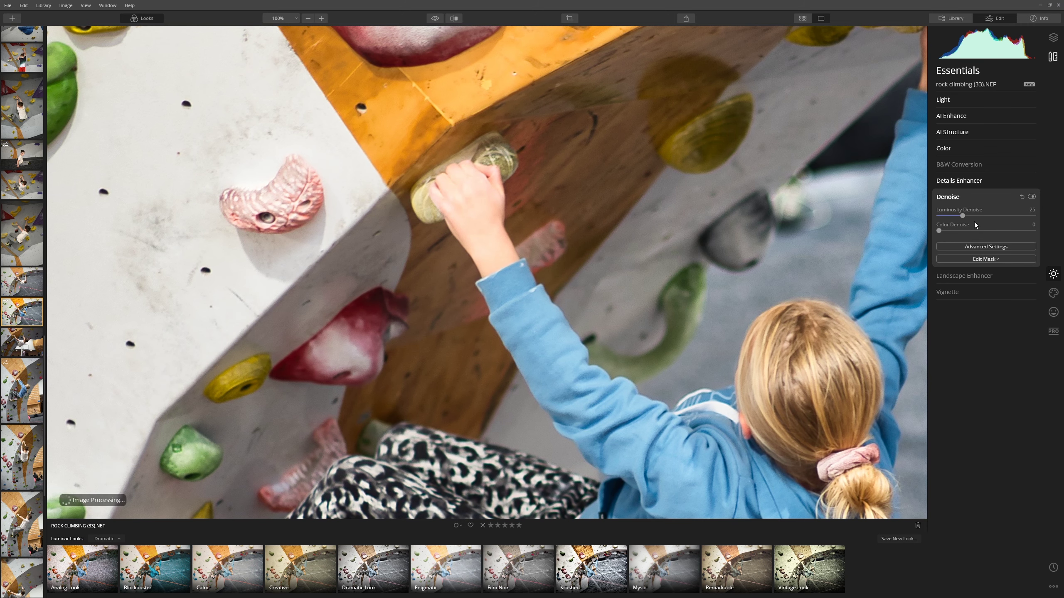
left_click_drag(938, 231, 959, 238)
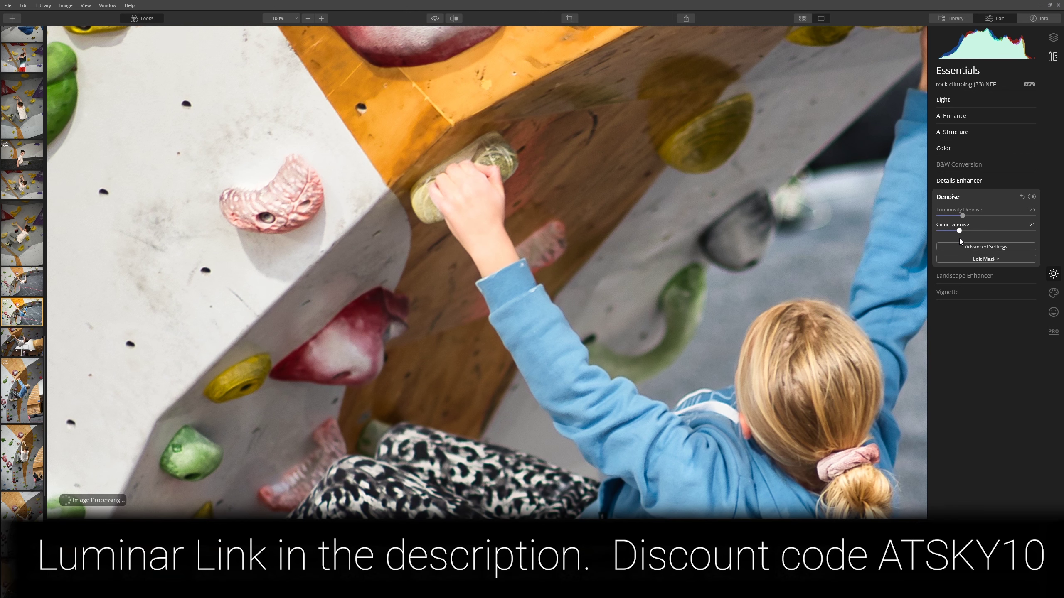
left_click(957, 231)
left_click_drag(957, 231, 956, 234)
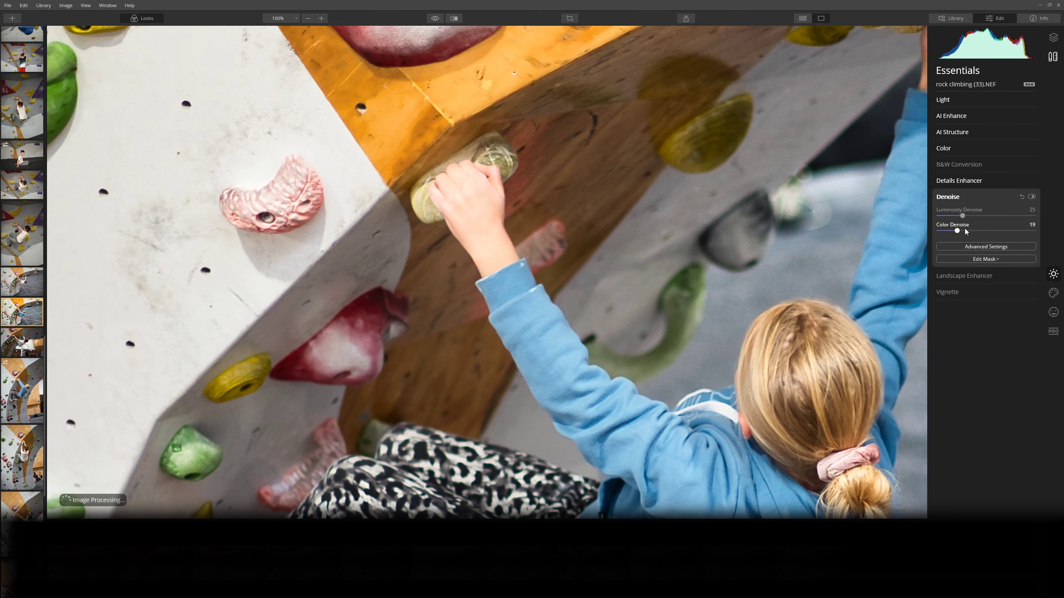
Step: Try a Luminosity Denoise of 100 and bring it back to 20
left_click_drag(961, 216, 1033, 216)
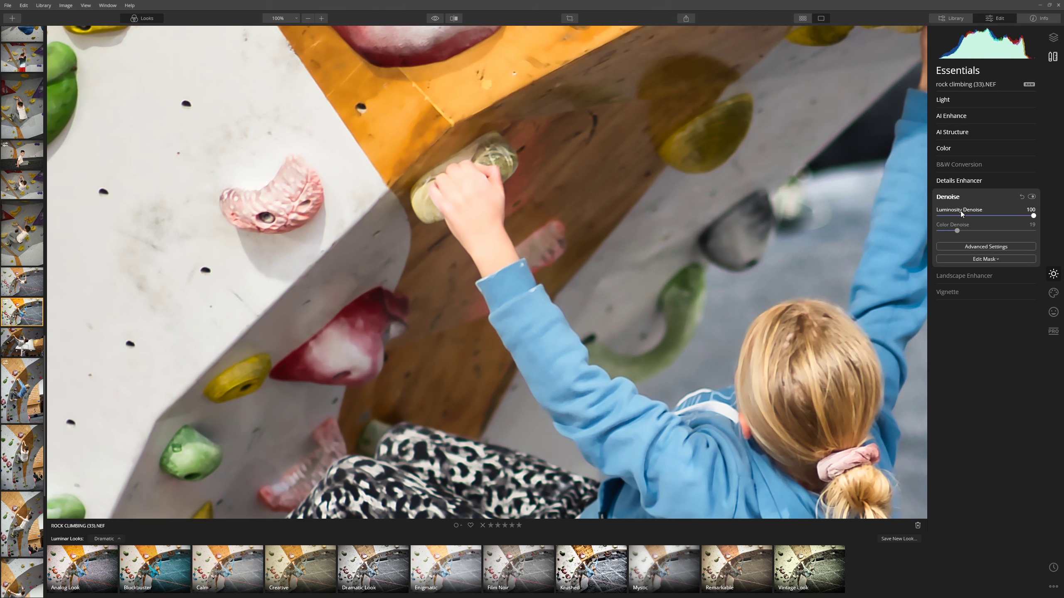
left_click(960, 216)
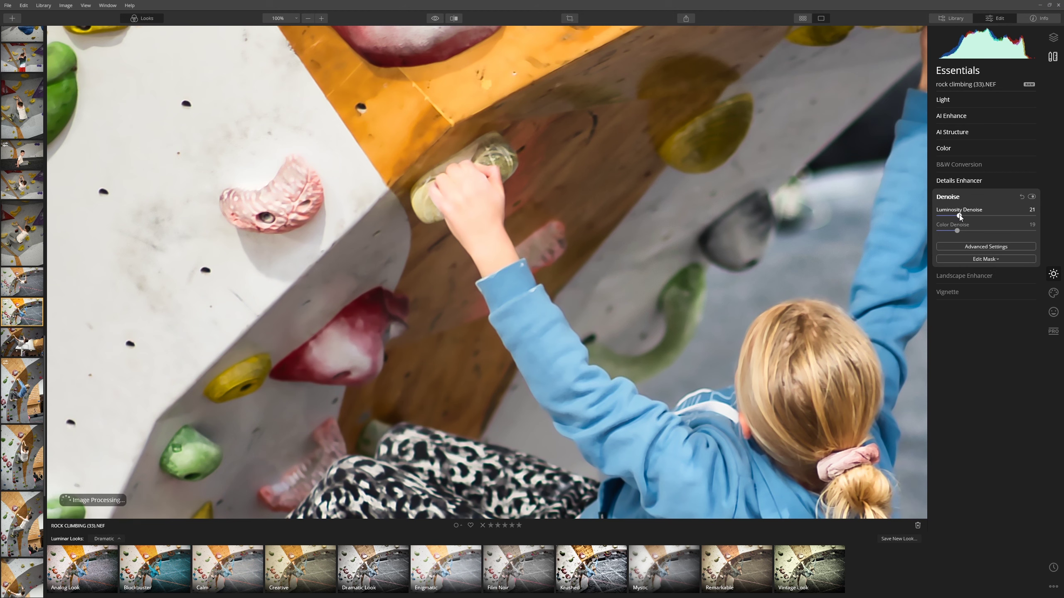
left_click_drag(958, 215, 957, 215)
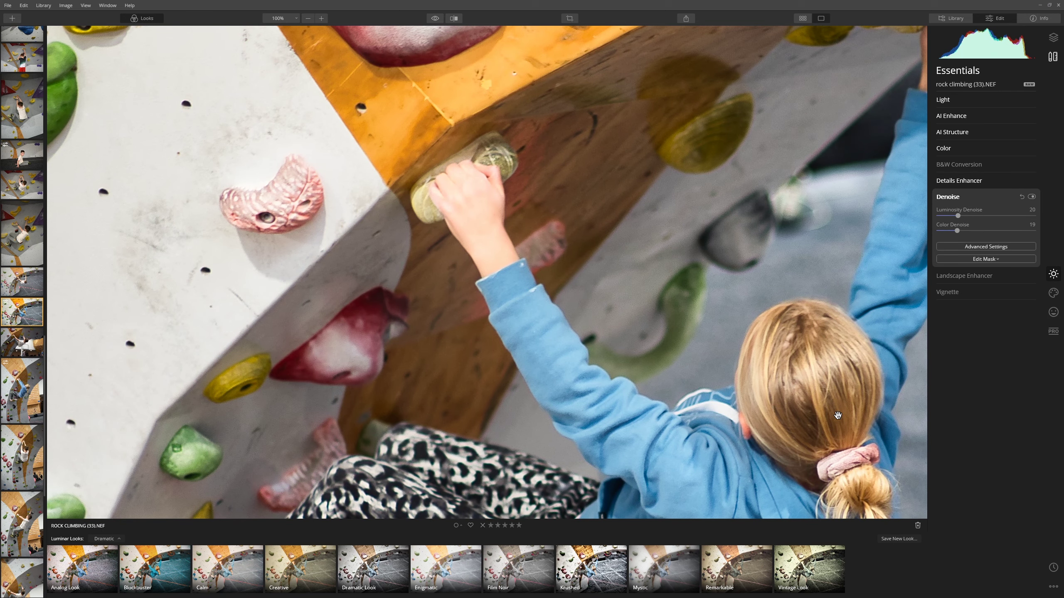
Step: Try Small Details at 100 in Details Enhancer, and settle on Small Details 7, Medium Details 5 and Large Details 5
left_click_drag(835, 408, 572, 298)
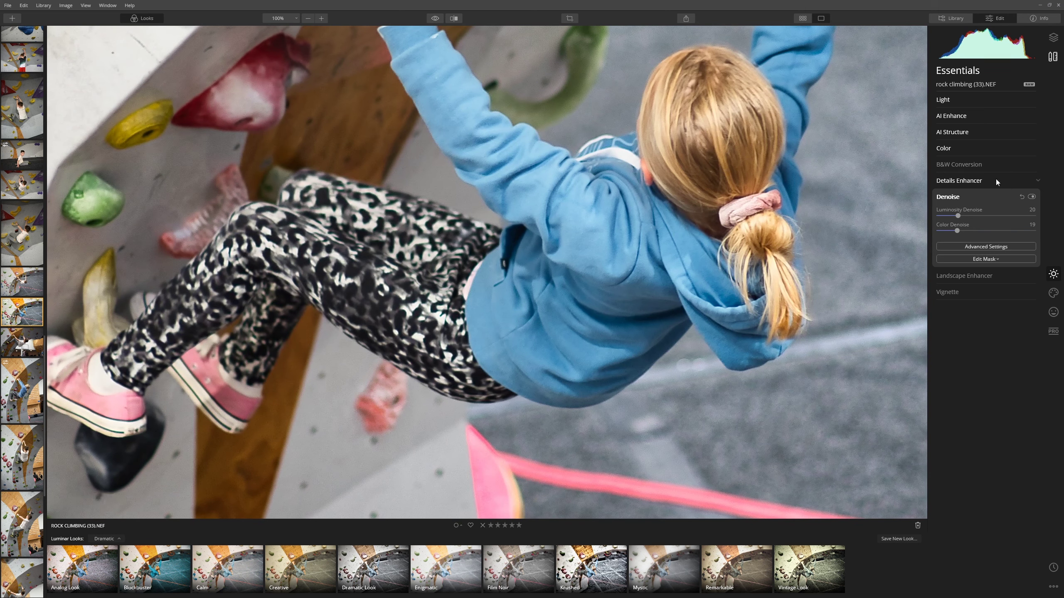
left_click(981, 180)
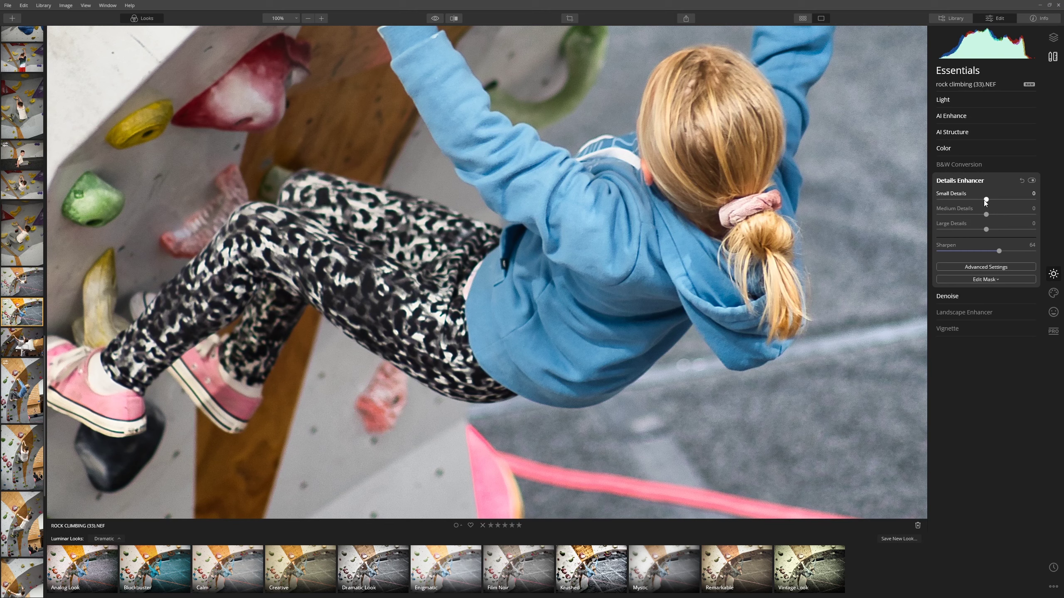
left_click_drag(986, 201, 1034, 201)
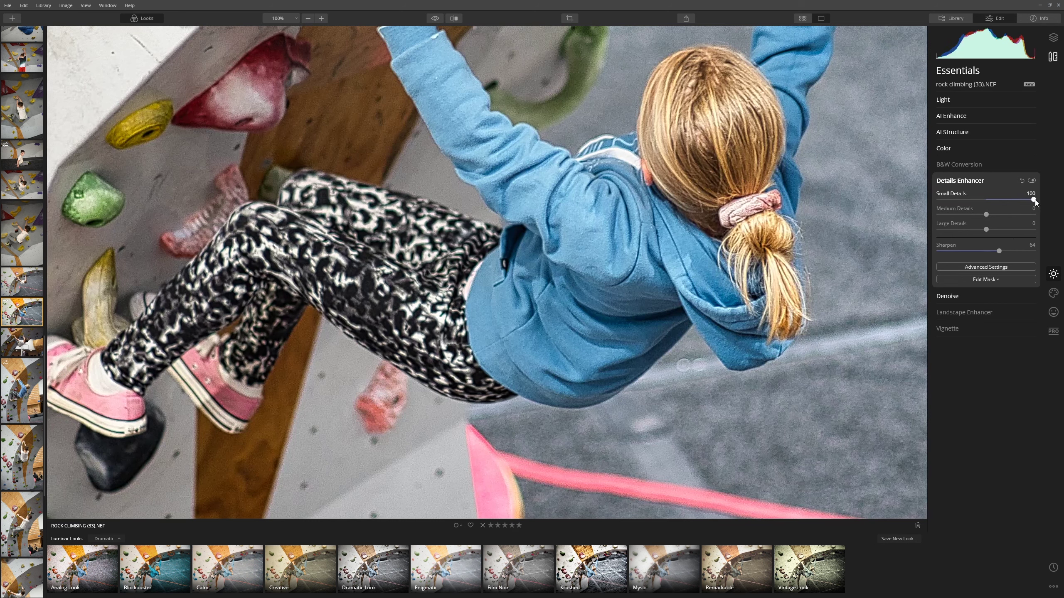
left_click_drag(1015, 203, 989, 204)
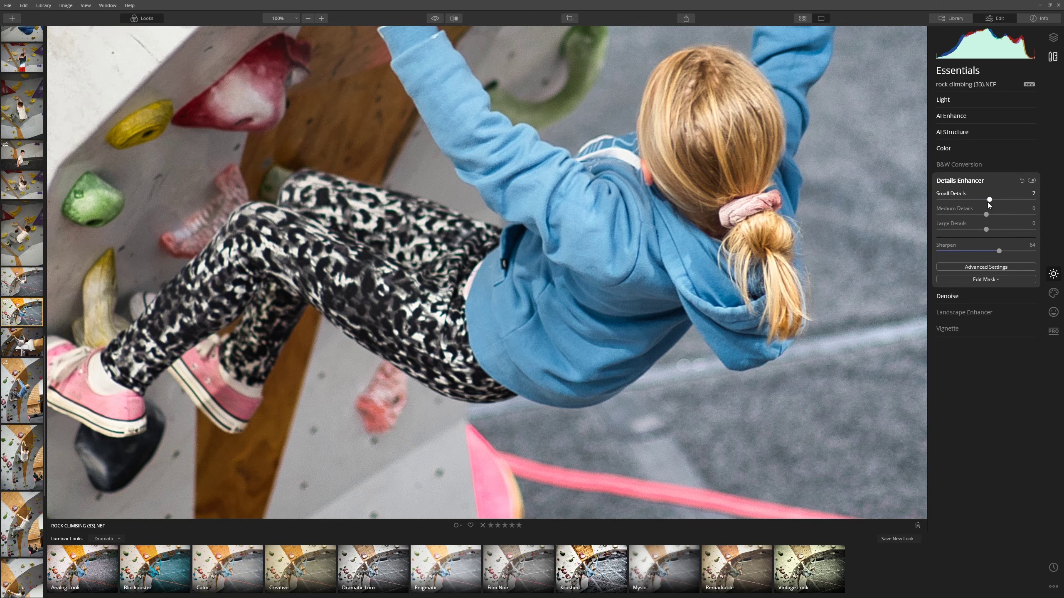
left_click(989, 231)
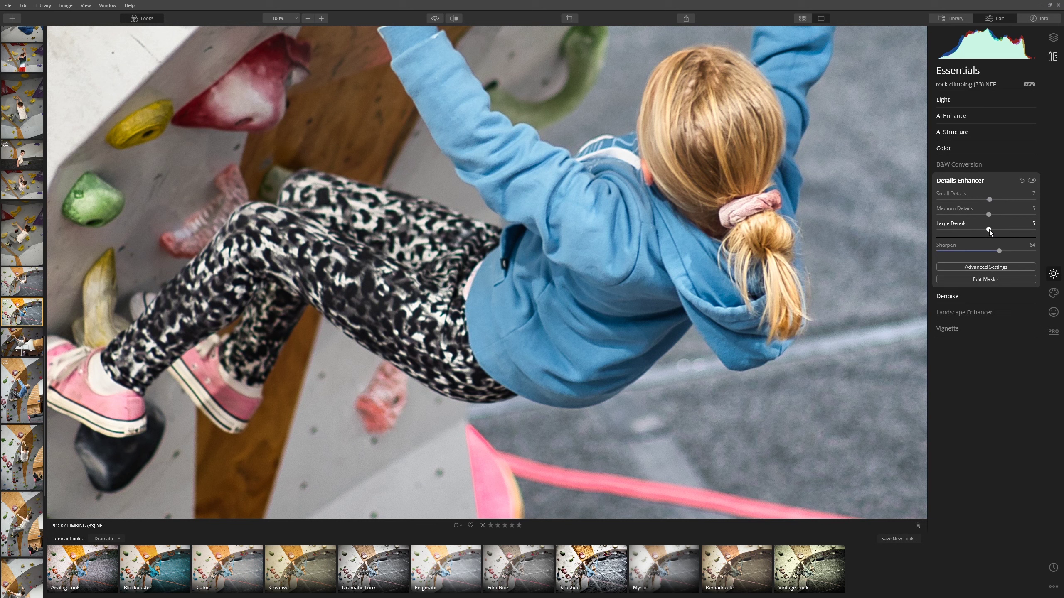
Step: Compare the close-up with and without Details Enhancer and against the unedited original, and return to the full photo view
left_click(1031, 181)
left_click(1032, 181)
left_click(1031, 181)
left_click(1032, 181)
left_click(437, 20)
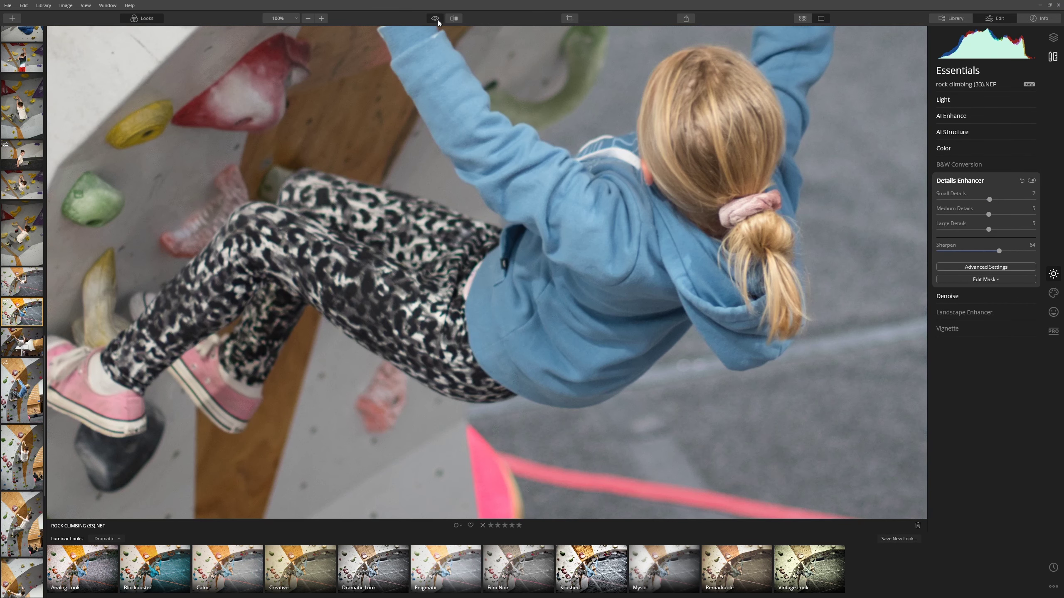
left_click(438, 20)
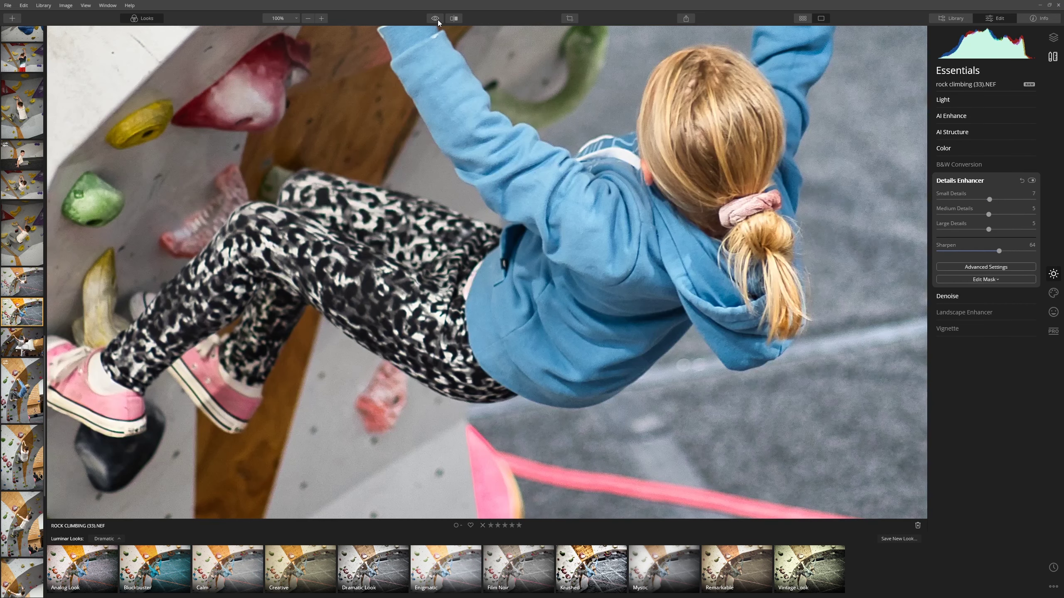
left_click(722, 259)
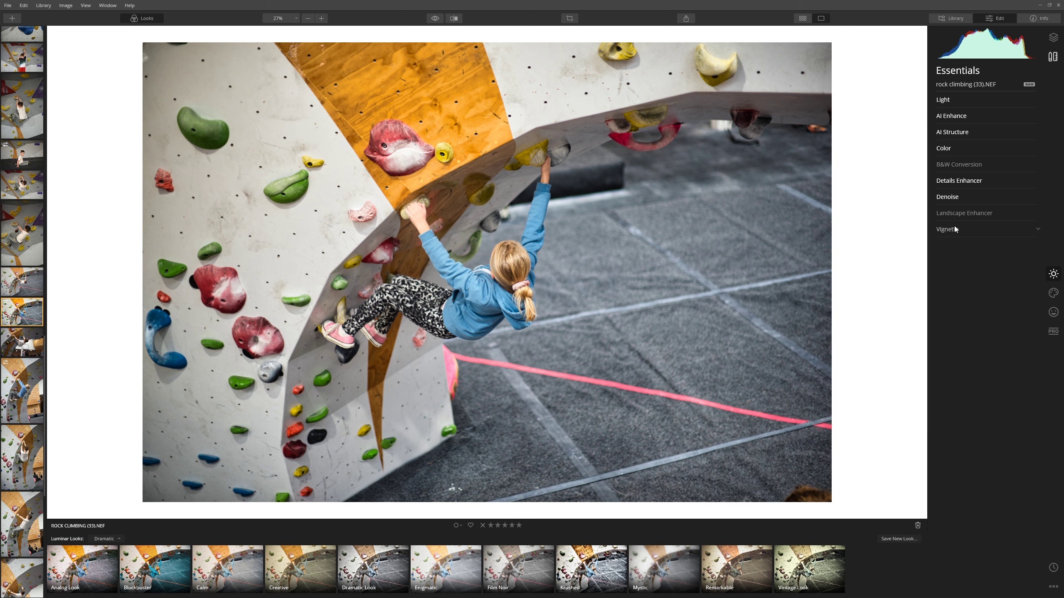
Step: Try a Vignette Amount of -100, show the advanced Vignette settings, and reduce the Amount to -27
left_click(957, 233)
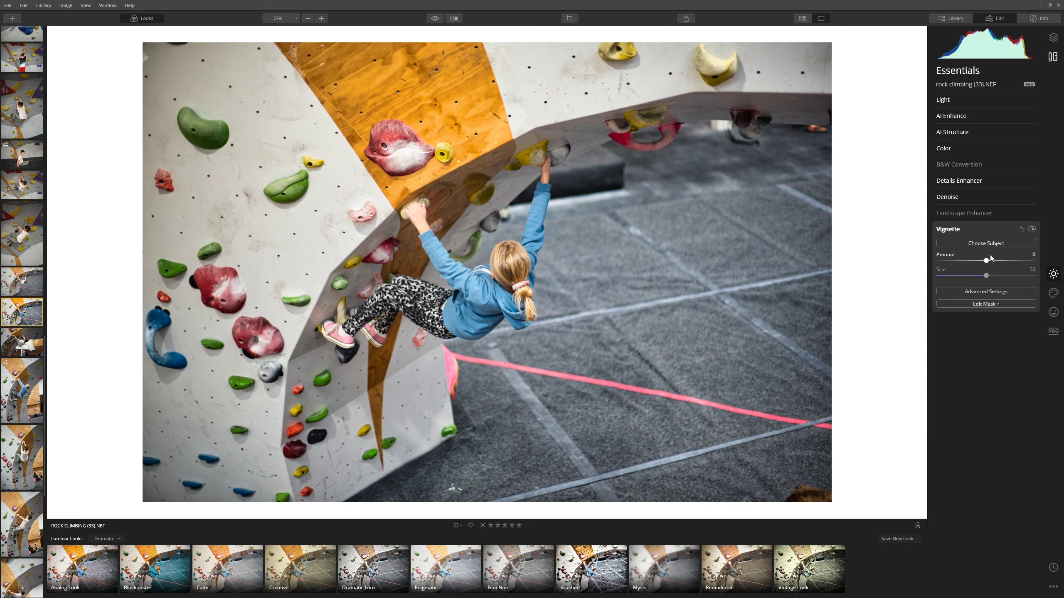
left_click_drag(985, 261, 951, 260)
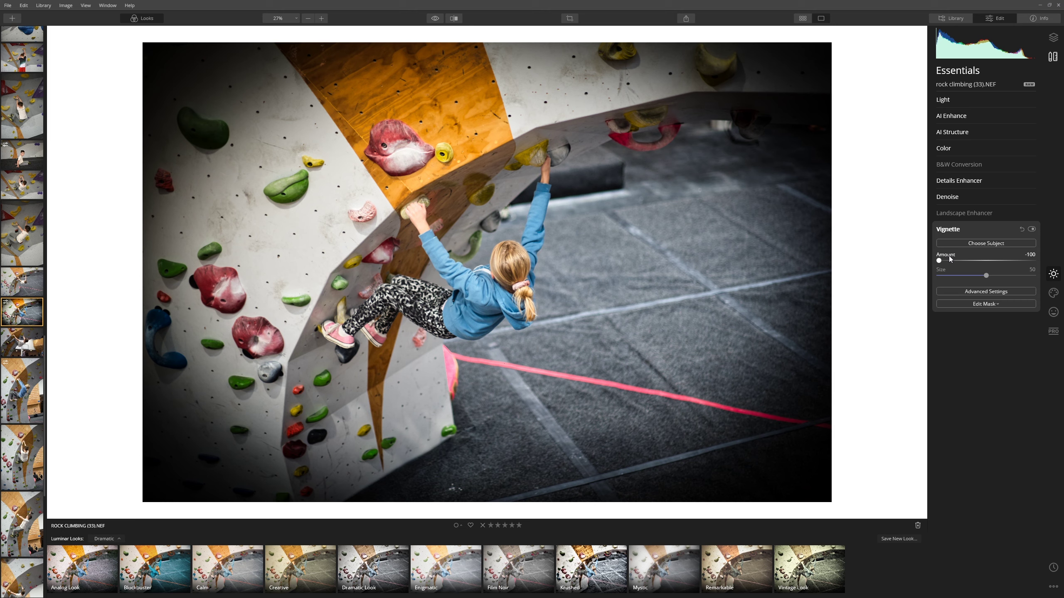
mouse_move(939, 260)
left_mouse_down()
mouse_move(1017, 266)
mouse_move(927, 274)
left_mouse_up()
left_click(974, 290)
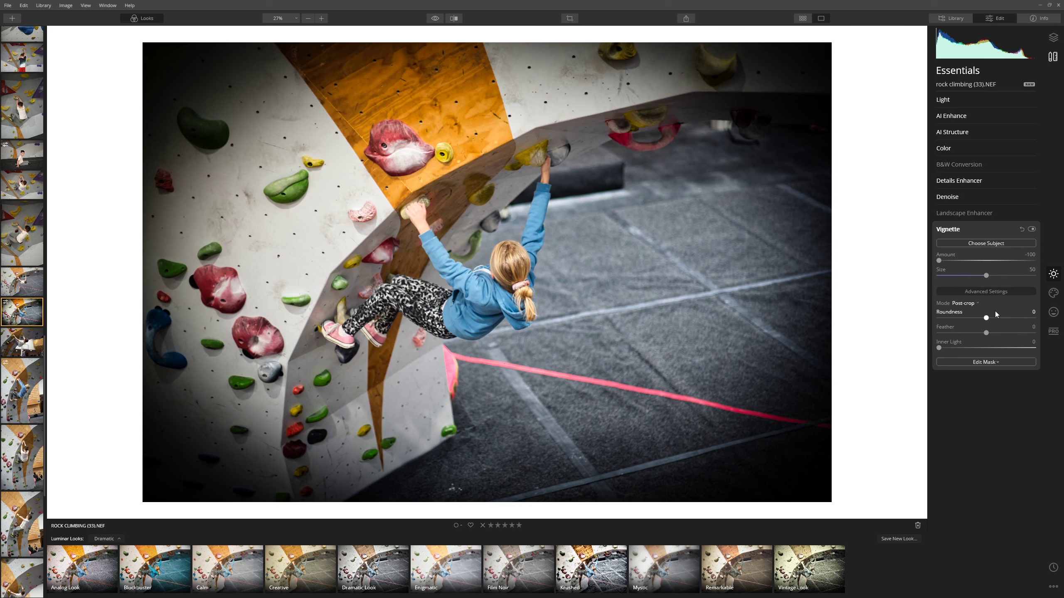
left_click(973, 260)
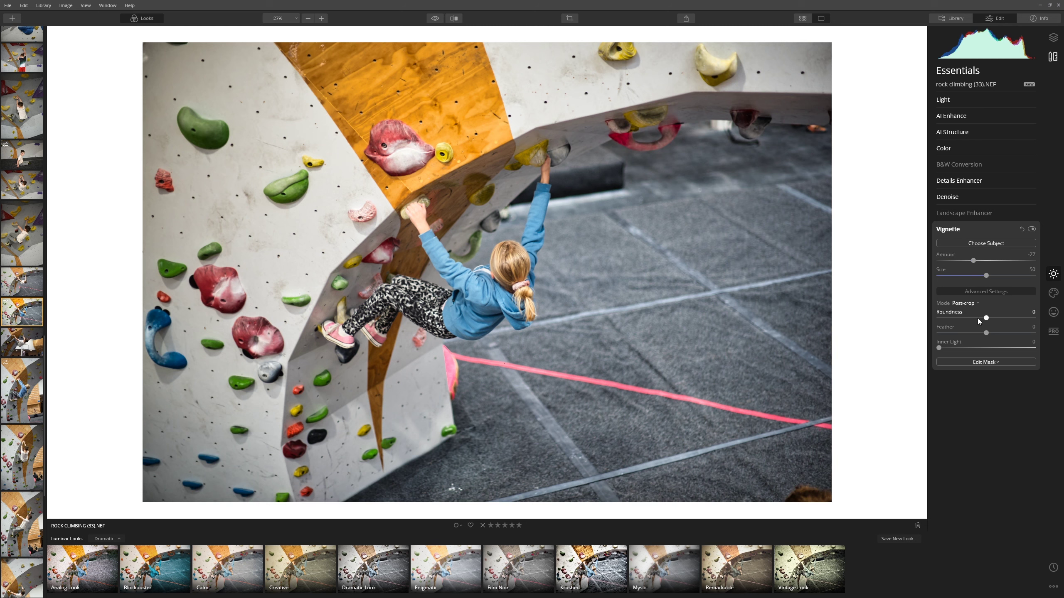
Step: Try the Vignette Roundness, and set the Amount to -100, Size to 37 and Feather to 100
left_click_drag(986, 319, 952, 315)
left_click_drag(973, 260, 907, 262)
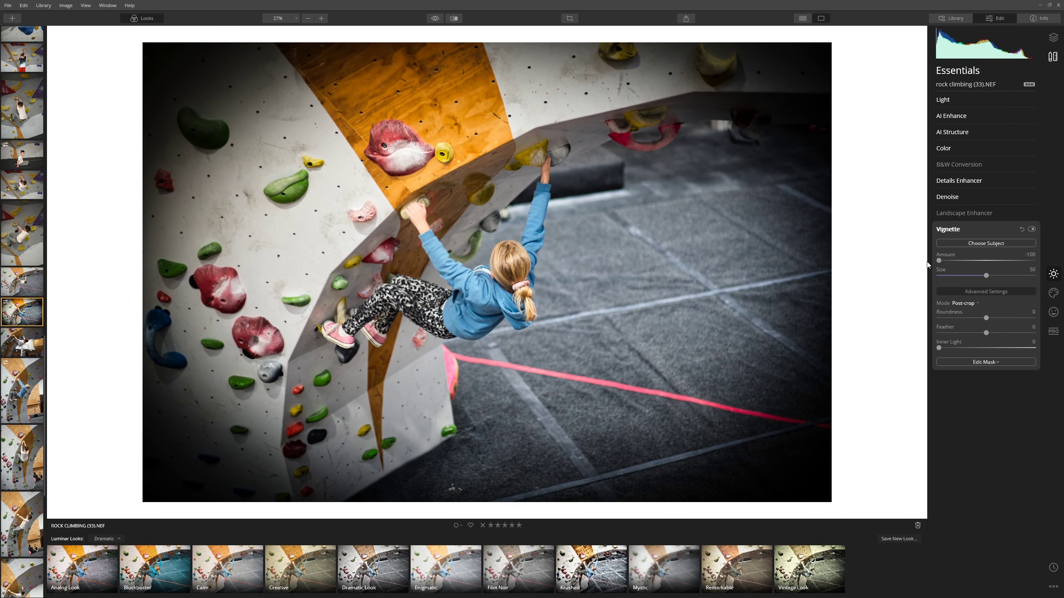
left_click_drag(988, 276, 975, 278)
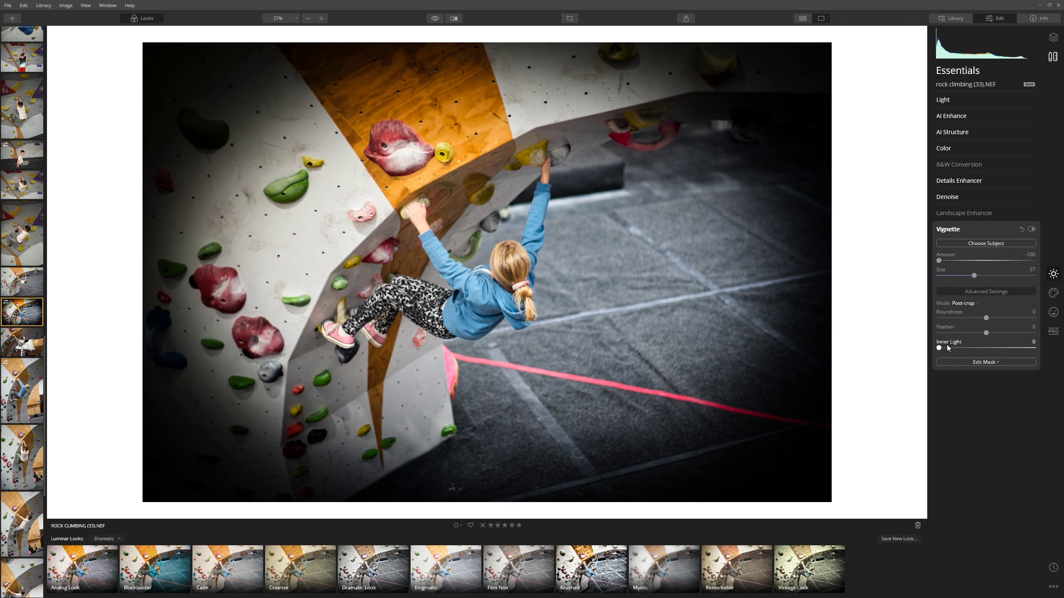
left_click_drag(989, 334, 1036, 339)
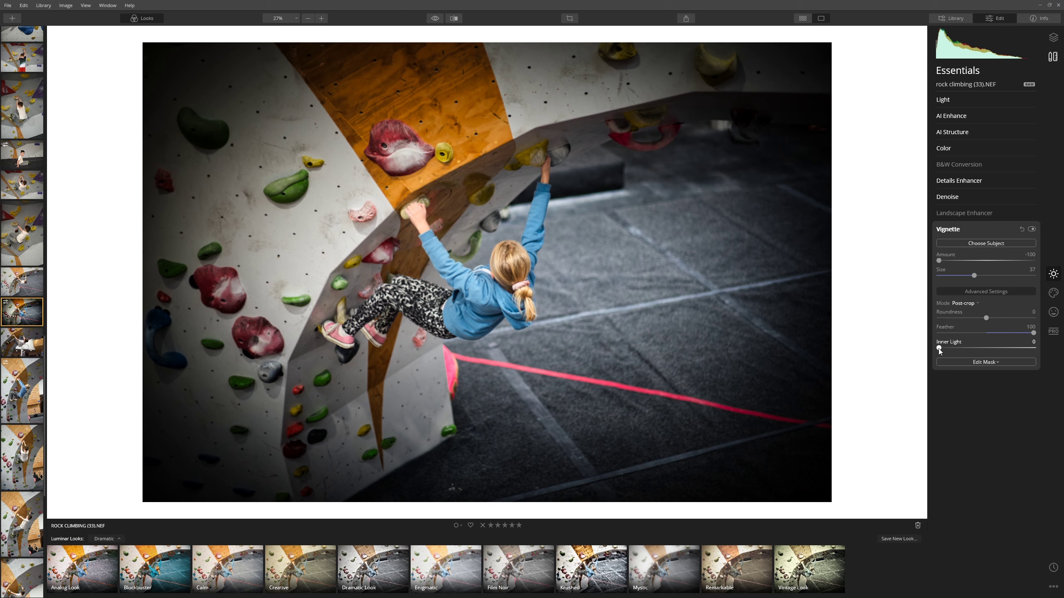
Step: Set the Vignette Inner Light to 14, the Roundness to 34 and the Amount to -25
mouse_move(939, 349)
left_mouse_down()
mouse_move(986, 350)
mouse_move(940, 349)
left_mouse_up()
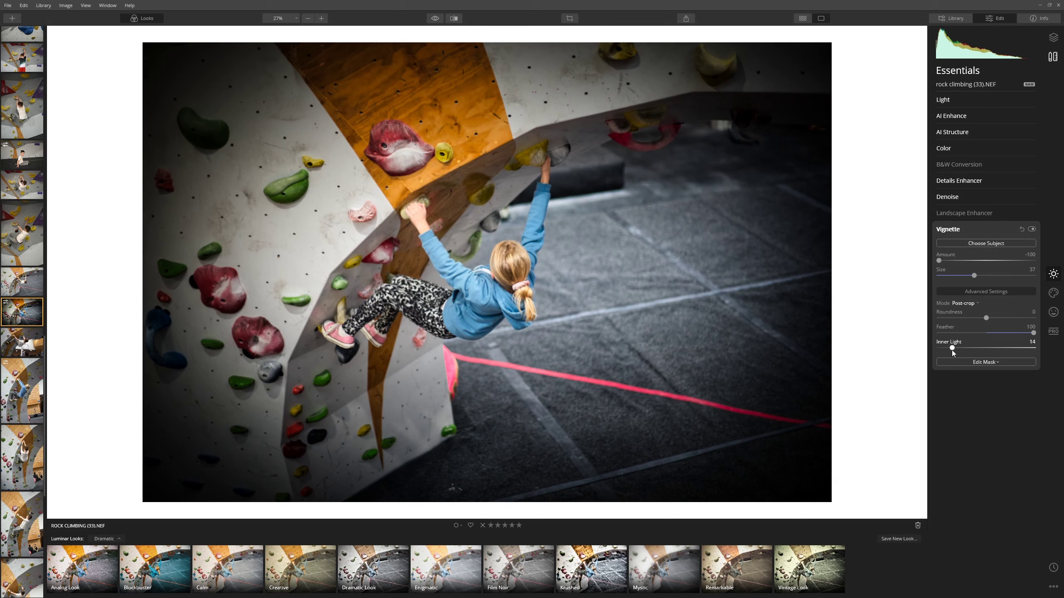
mouse_move(989, 317)
left_mouse_down()
mouse_move(932, 325)
mouse_move(1041, 326)
mouse_move(981, 316)
mouse_move(1005, 321)
left_mouse_up()
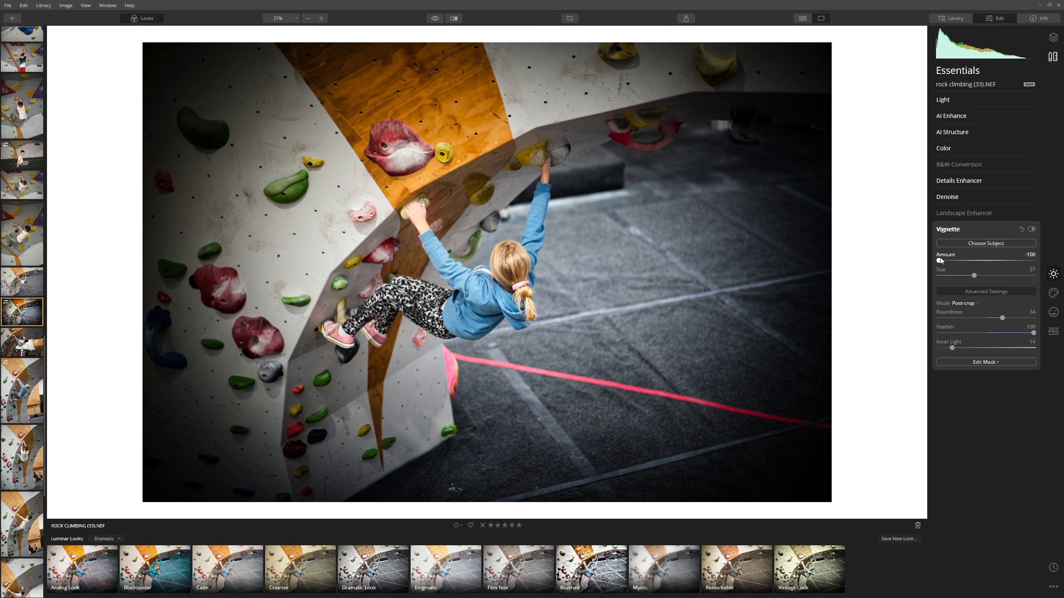
left_click_drag(939, 261, 976, 272)
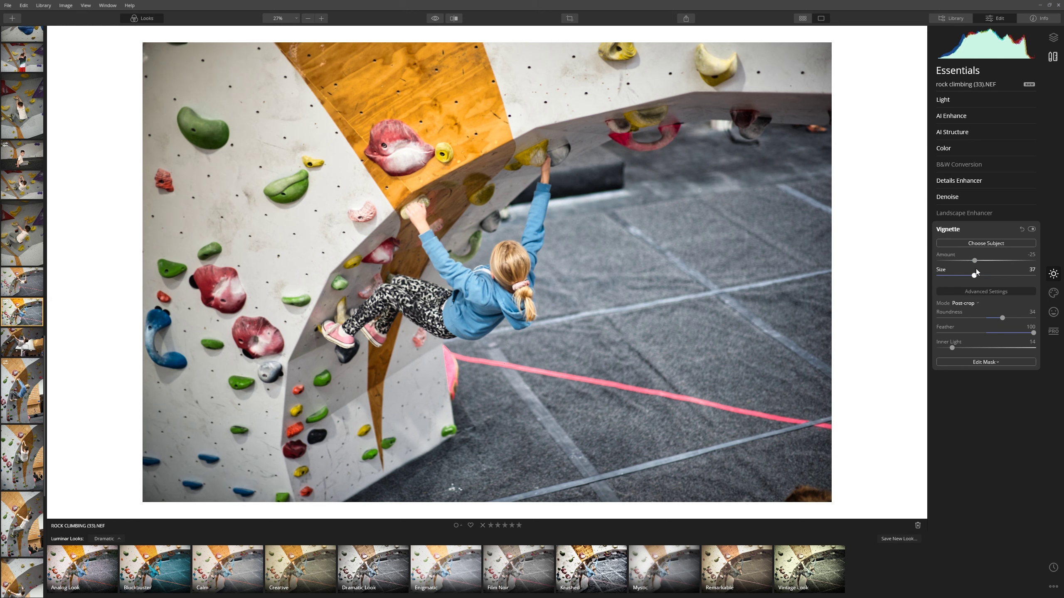
Step: Compare the photo with and without the vignette, and strengthen the vignette to an Amount of -32
left_click(1034, 230)
left_click(1034, 230)
left_click(1033, 230)
left_click(1033, 230)
left_click_drag(974, 261, 971, 263)
Step: Compare the edit with the original, both full frame and in a split before/after view, and bring up the Creative tools
left_click(441, 20)
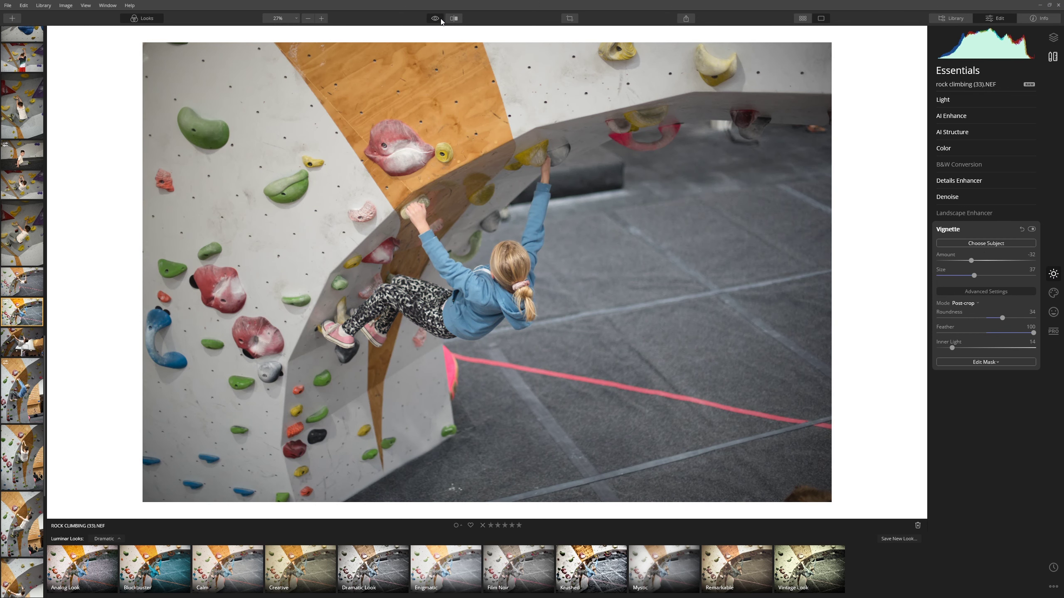
left_click(441, 20)
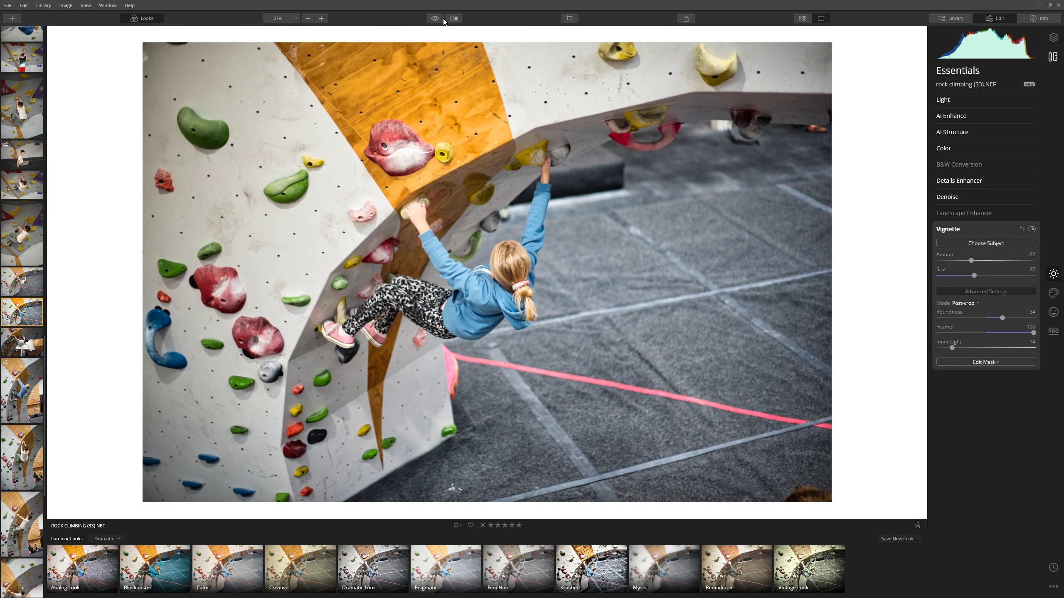
left_click(454, 19)
left_click_drag(486, 197, 477, 222)
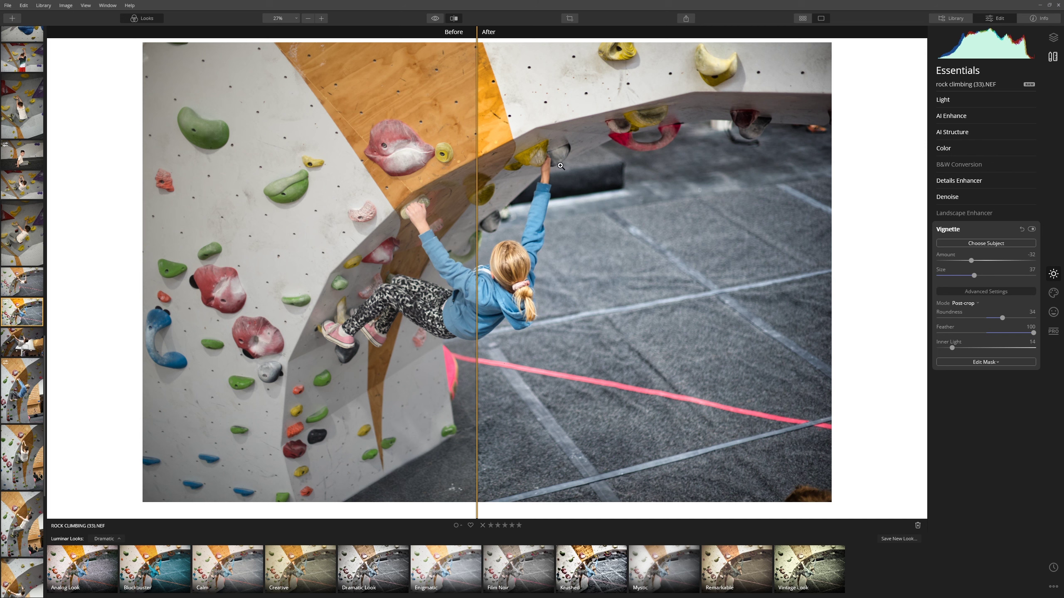
left_click(1054, 295)
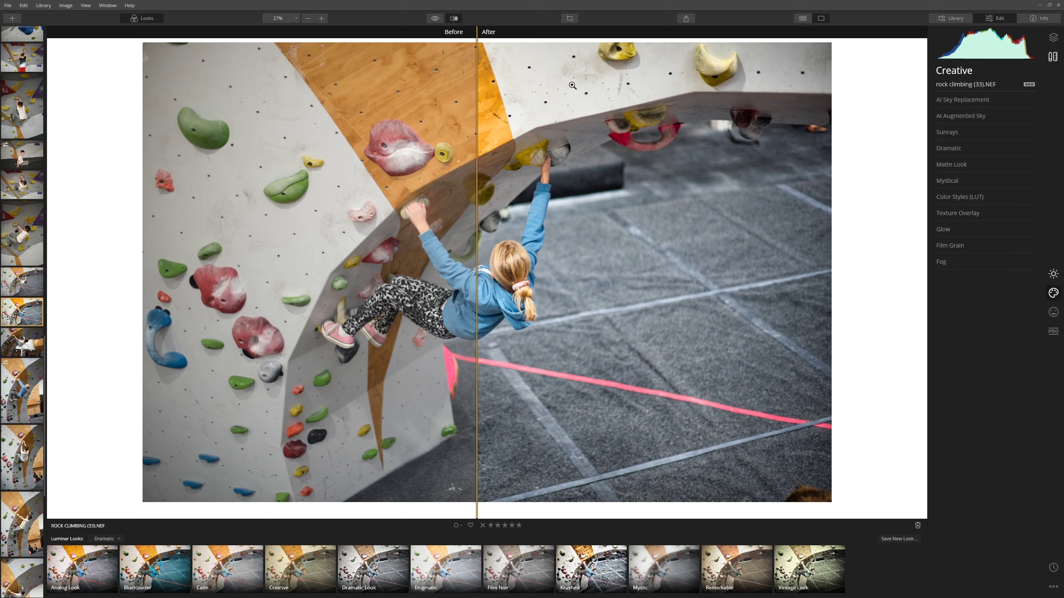
key("shift+backslash")
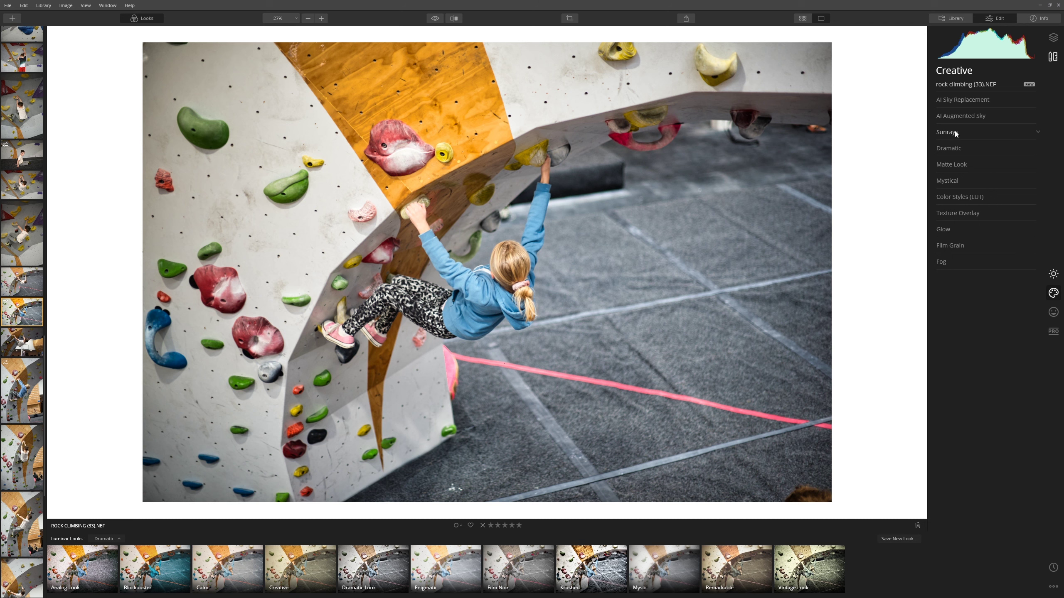
Step: Try strong amounts of the Dramatic effect, such as 93, and settle on an Amount of 5
left_click(955, 150)
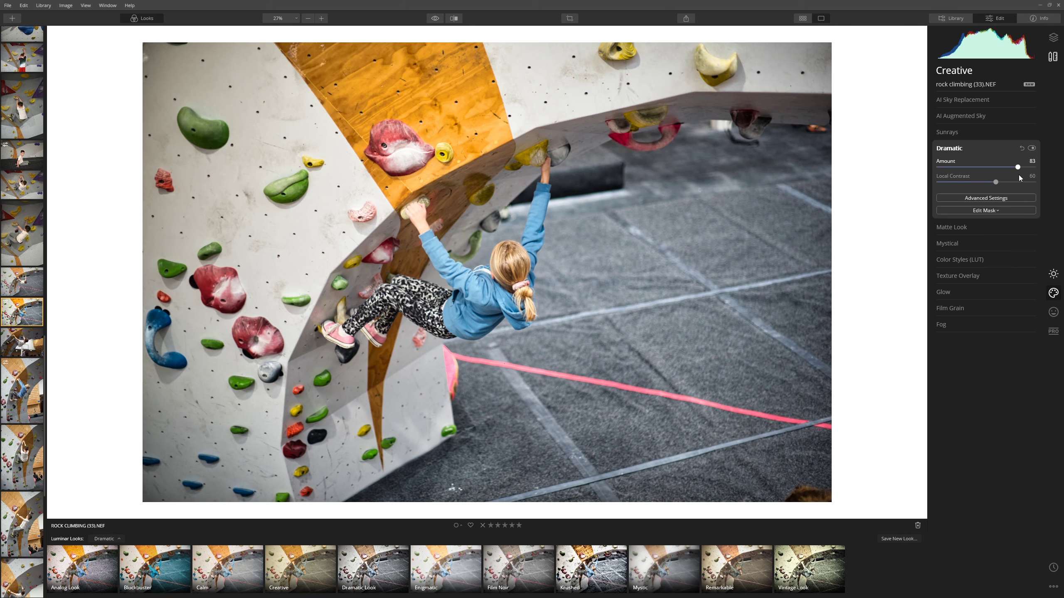
left_click_drag(1019, 176, 1029, 178)
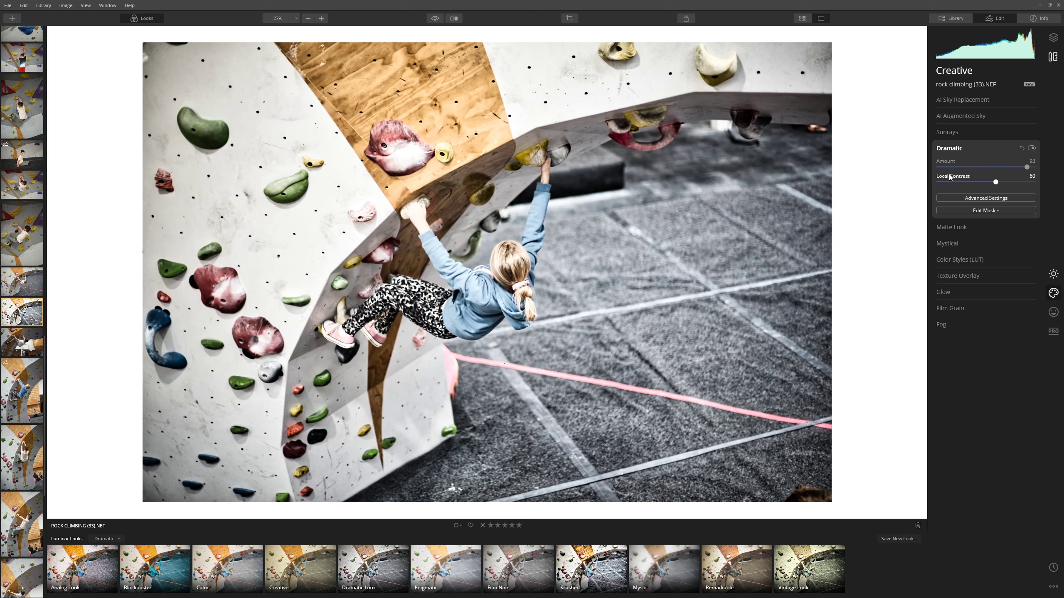
left_click_drag(1027, 166, 1037, 165)
left_click_drag(1036, 169, 925, 178)
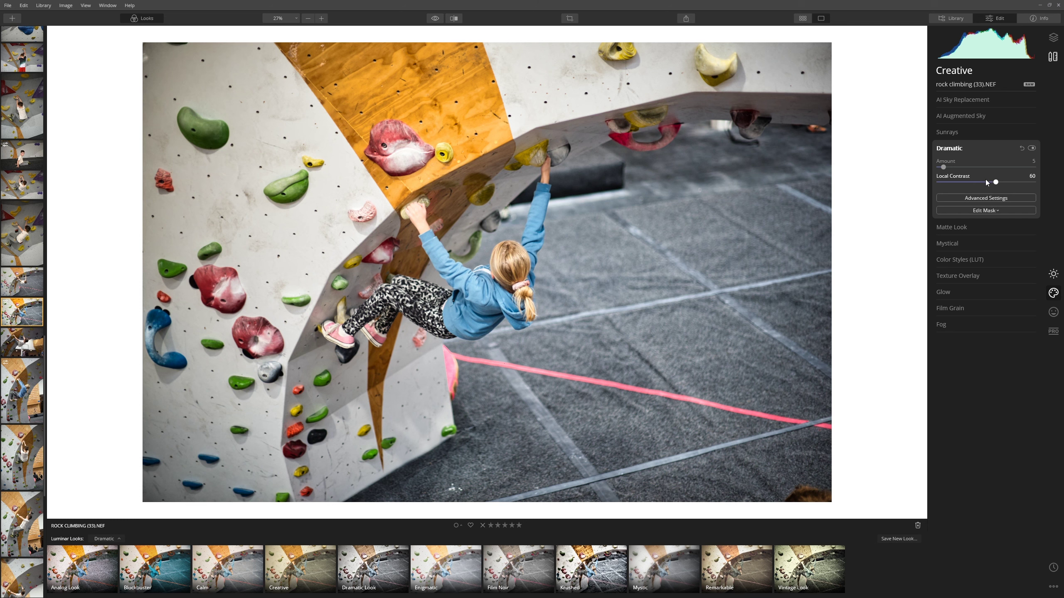
Step: Try the Matte Look at an Amount of 100, and return it to 0
left_click(974, 227)
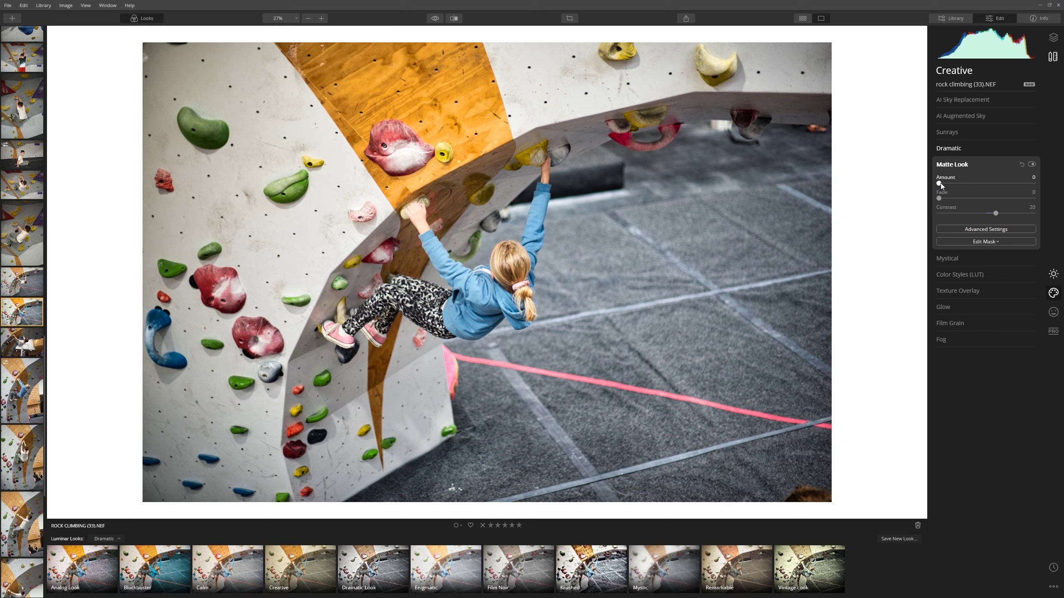
left_click_drag(946, 183, 1055, 181)
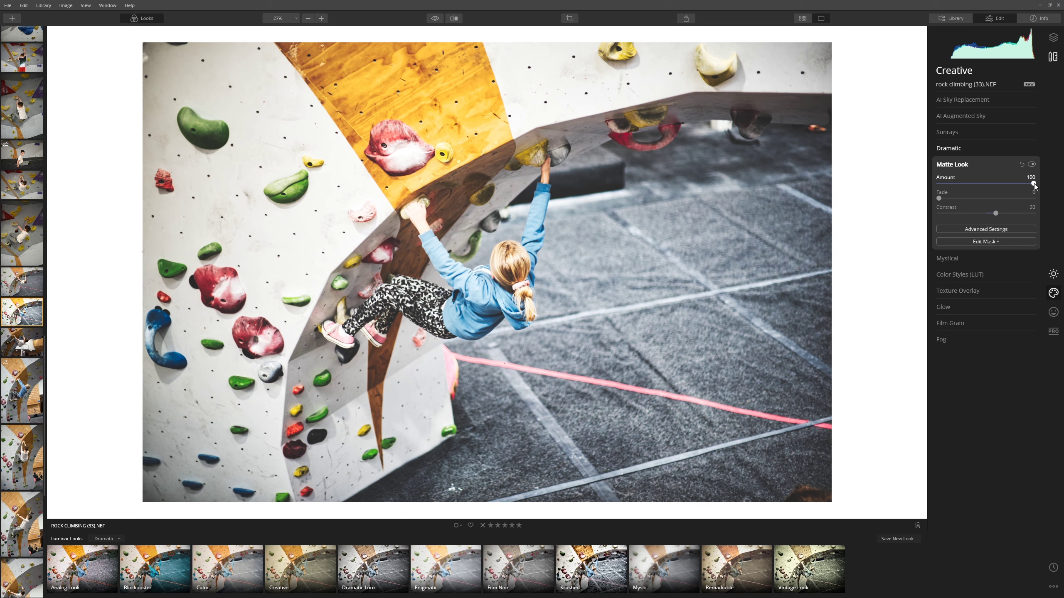
left_click_drag(1034, 183, 929, 187)
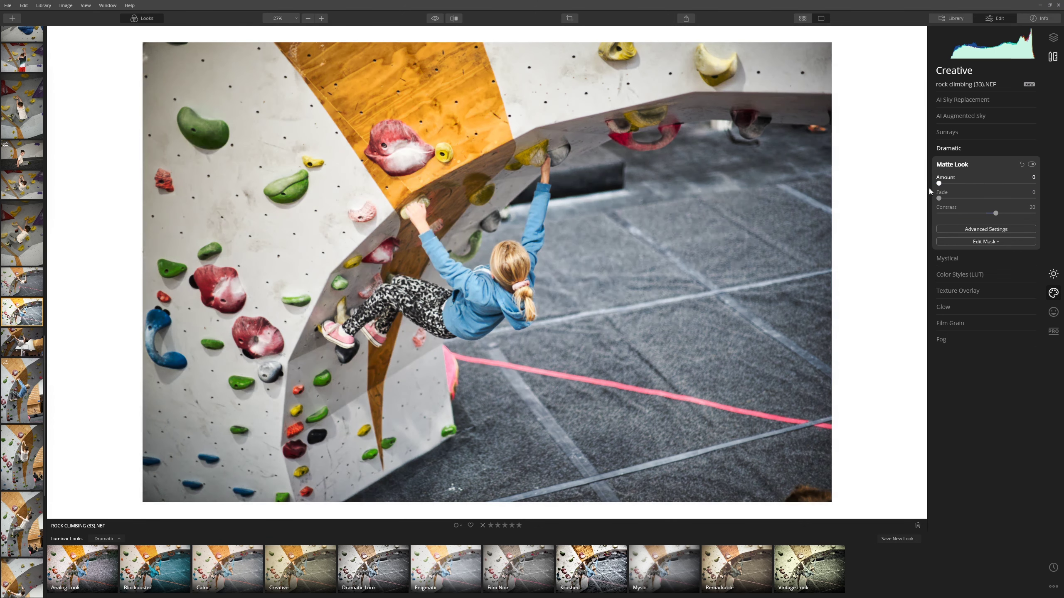
Step: Try the Mystical effect at an Amount of 100, and settle on 7
left_click(963, 255)
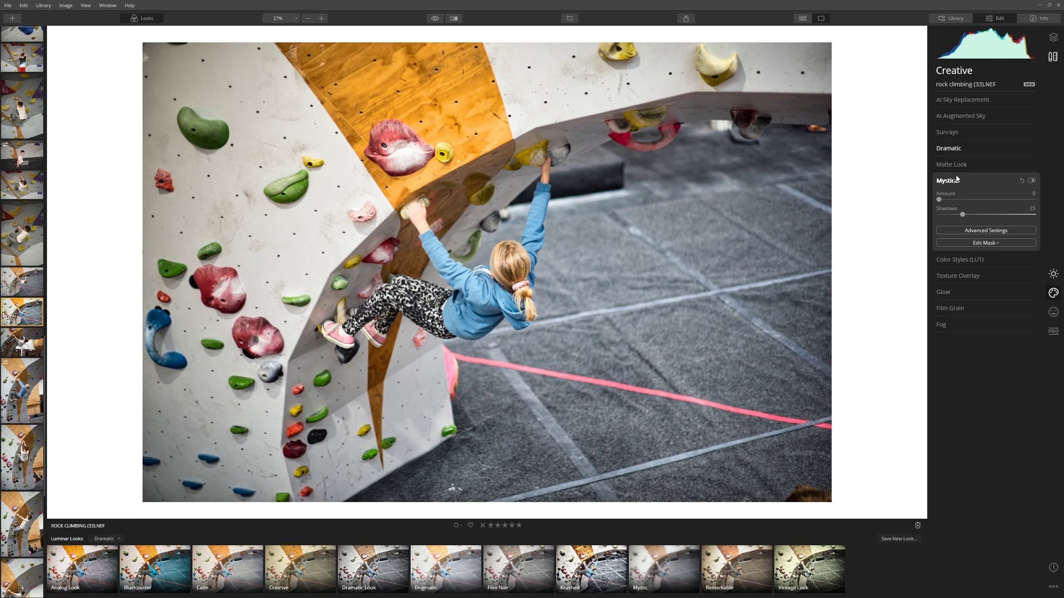
left_click_drag(939, 199, 1051, 204)
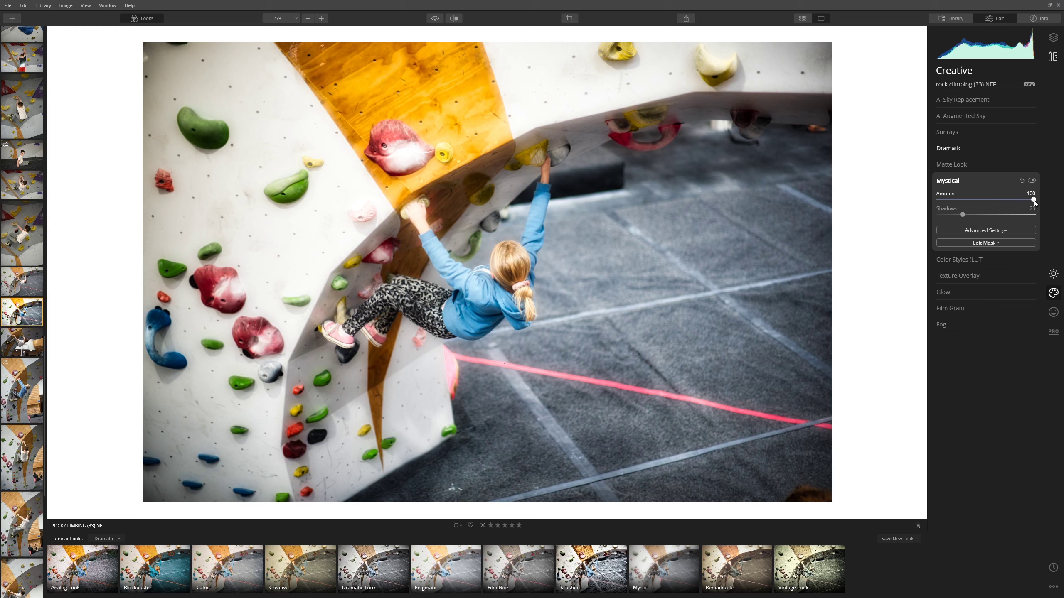
left_click_drag(1033, 199, 946, 201)
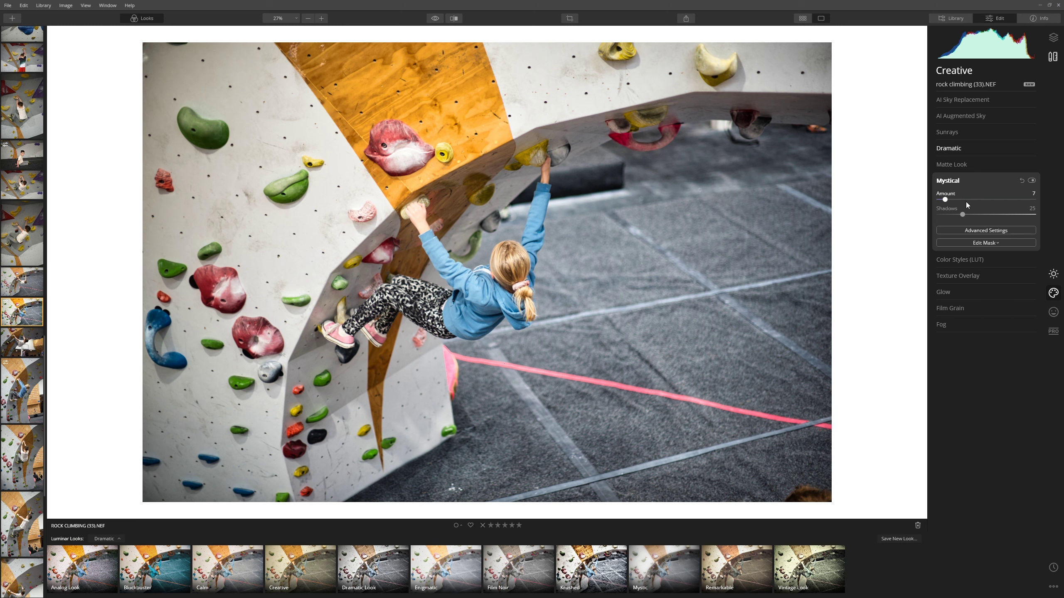
Step: Apply the Long Beach LUT in Color Styles, try it at 100, set its Amount to 17, and compare with and without it
left_click(975, 260)
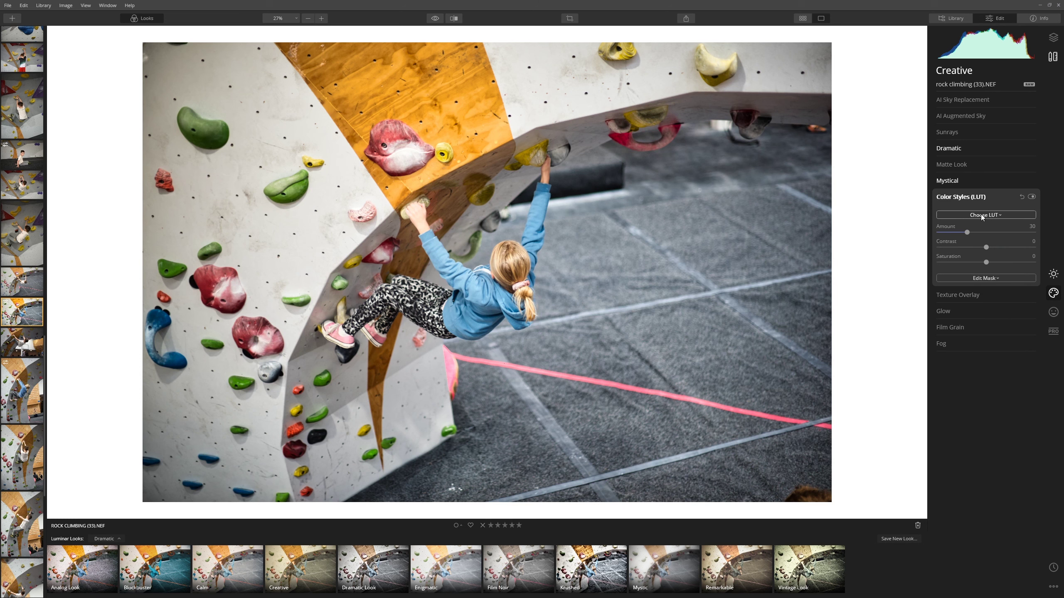
left_click(1006, 216)
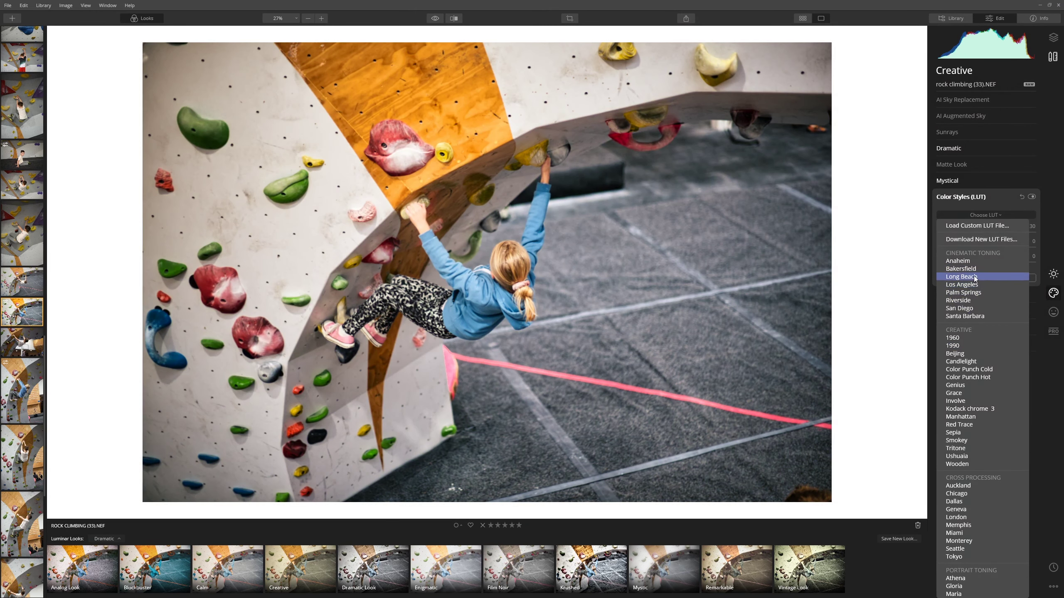
left_click(974, 277)
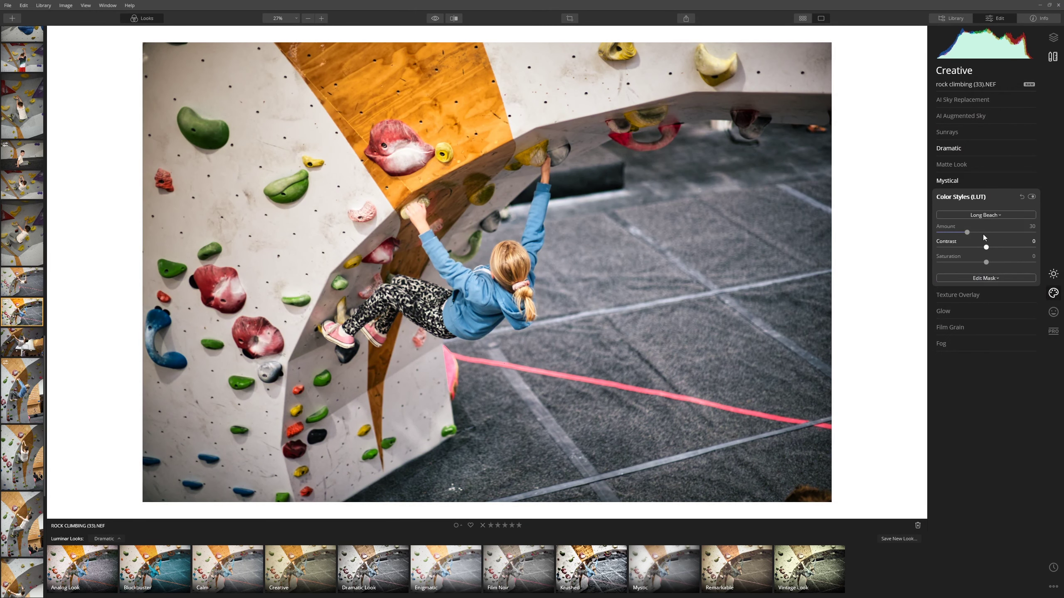
left_click_drag(966, 233, 1045, 234)
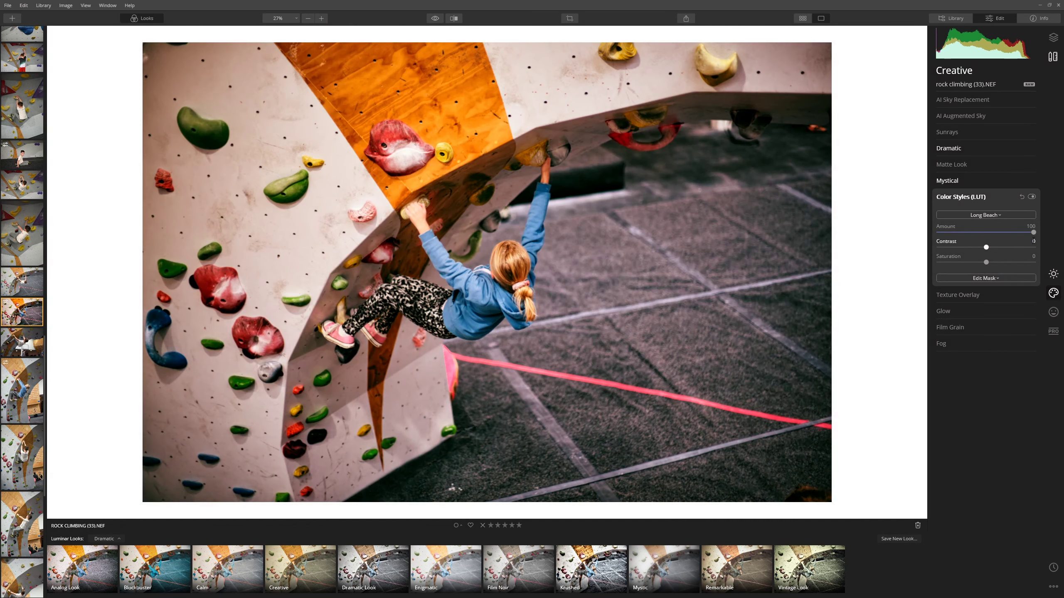
left_click_drag(1033, 234, 936, 243)
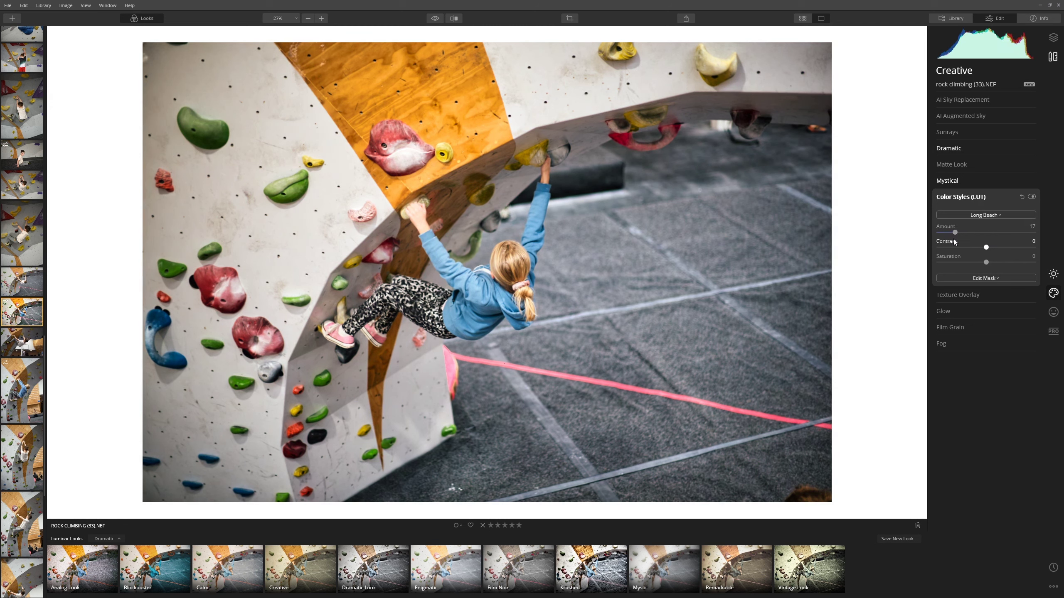
left_click(1031, 197)
left_click(1031, 197)
Step: Try Split Toning with Highlights at Hue 41 and Saturation 43, and Shadows at Hue 246 and Saturation 34
left_click(1047, 315)
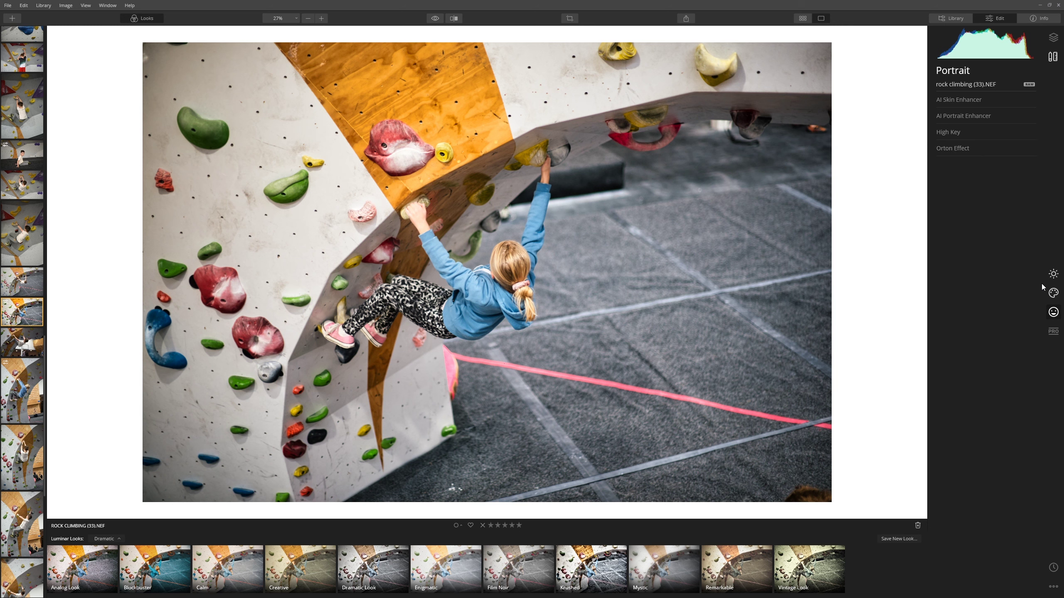
left_click(1053, 332)
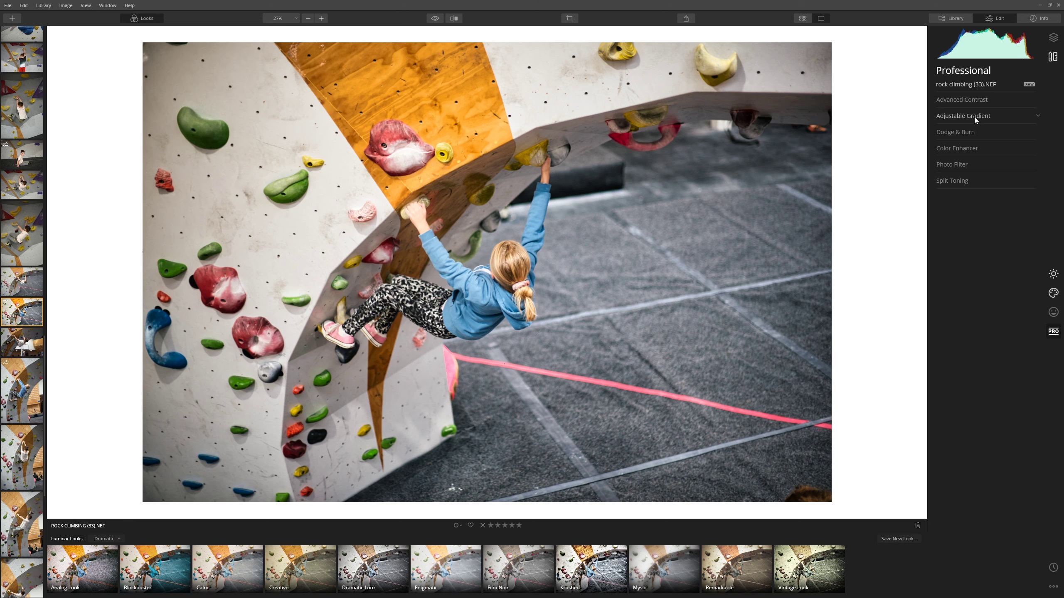
left_click(967, 179)
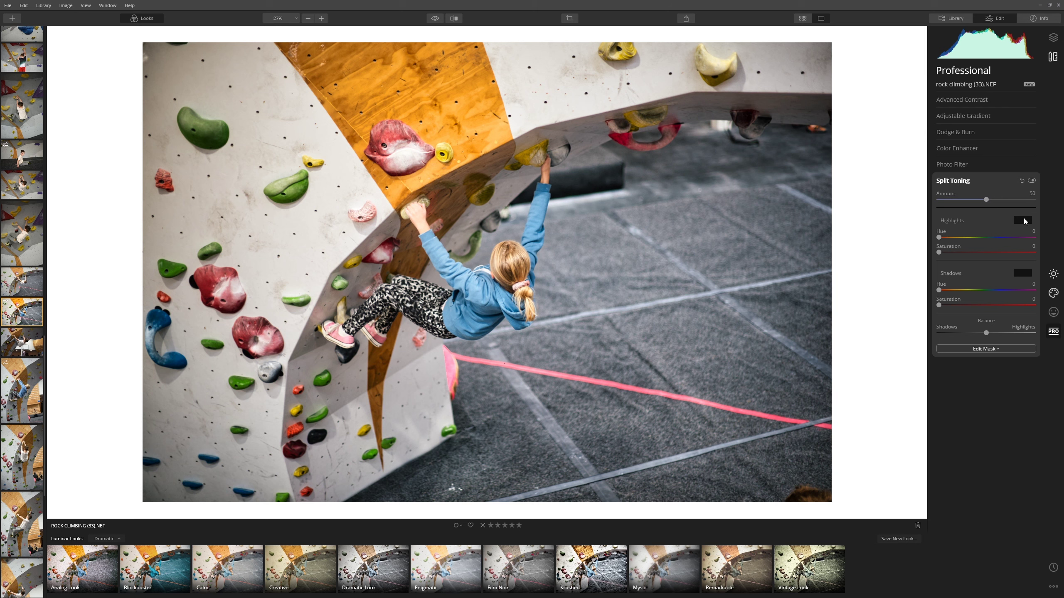
left_click_drag(939, 237, 980, 253)
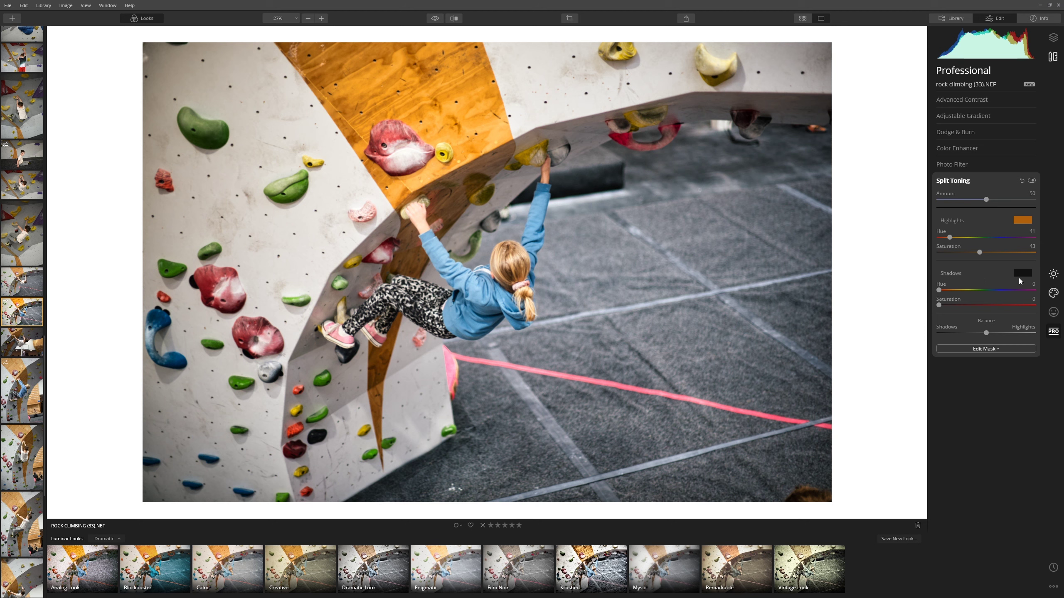
left_click(1004, 290)
left_click_drag(956, 306, 972, 305)
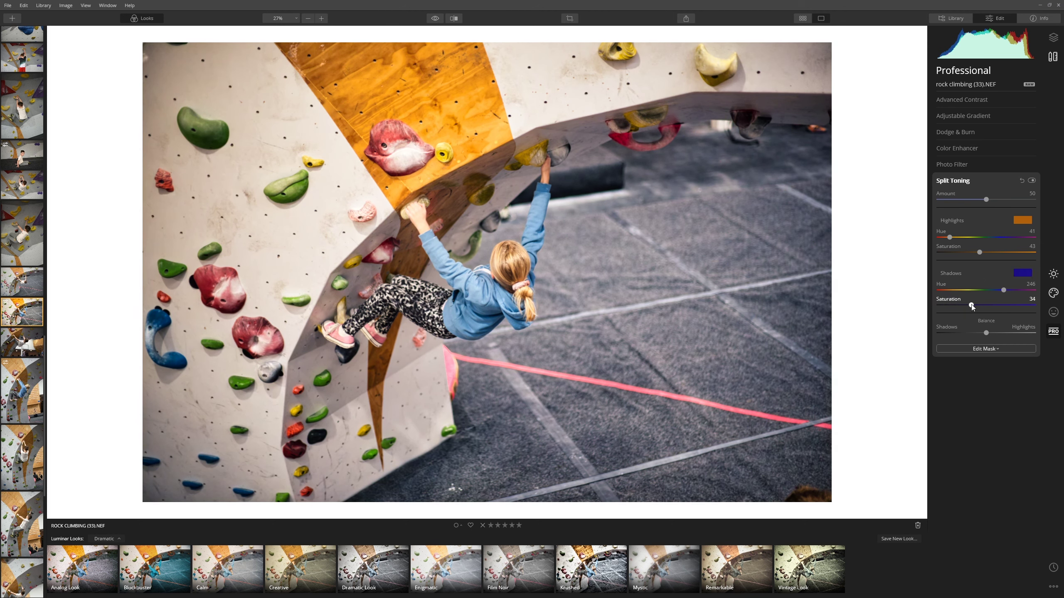
Step: Compare the photo with and without Split Toning, and leave the effect switched off
left_click(1031, 180)
left_click(1031, 182)
left_click(1031, 181)
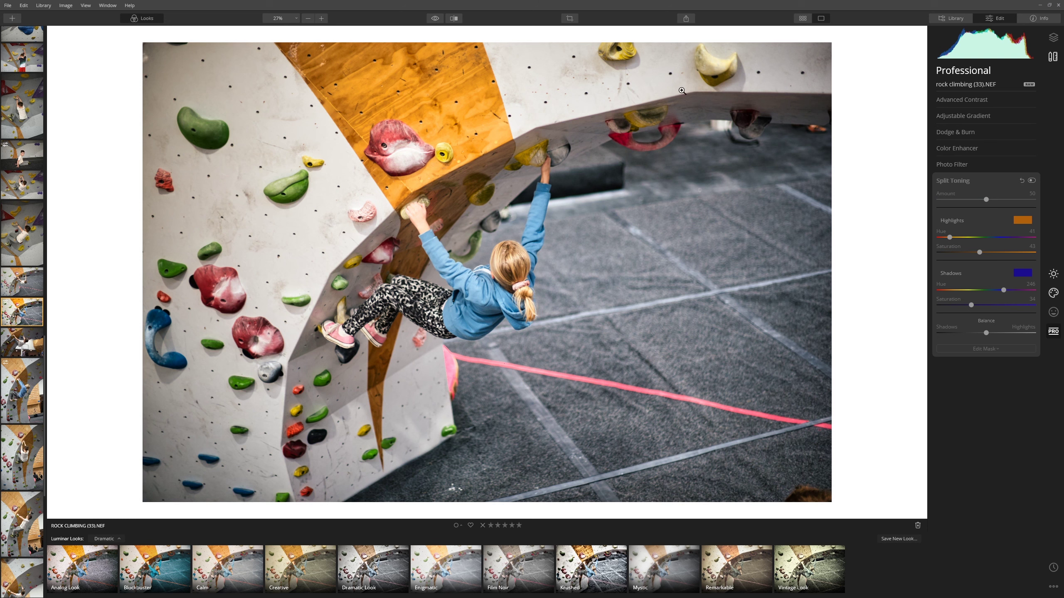
Step: Compare the finished edit with the unedited original twice, and return to the edited version
left_click(434, 24)
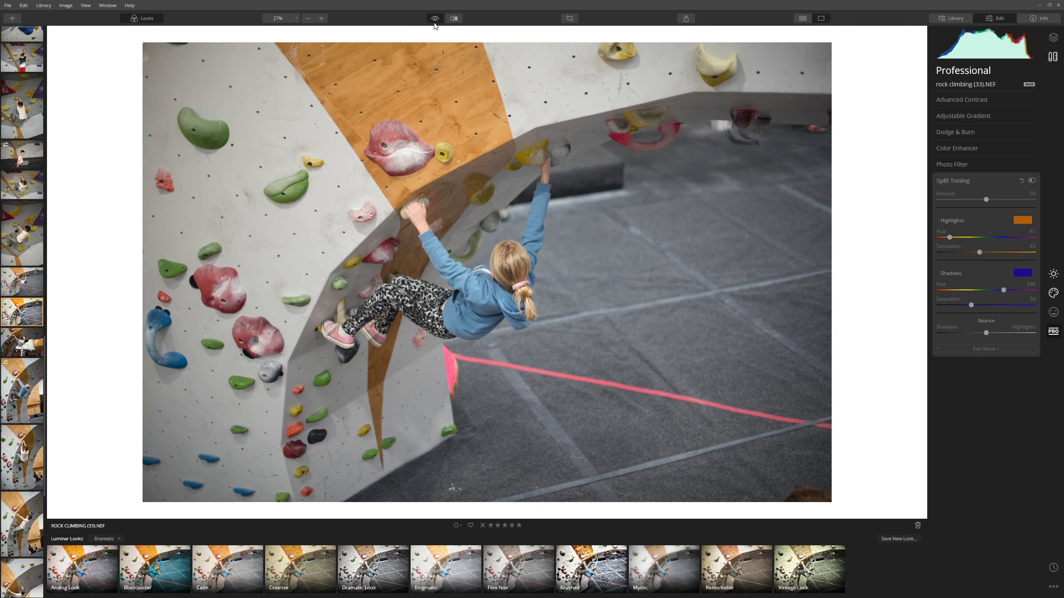
left_click(434, 23)
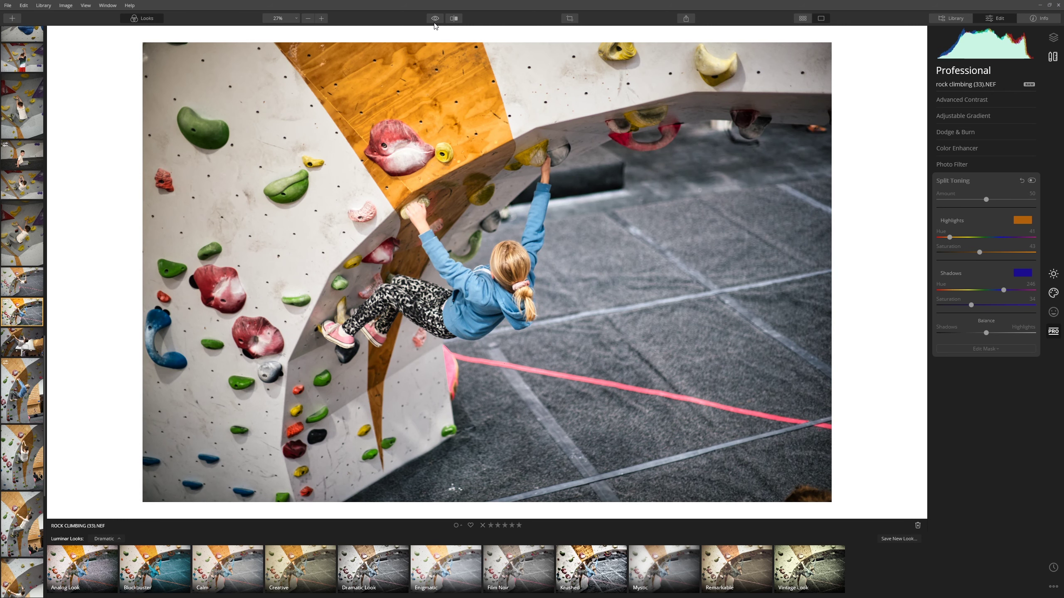
left_click(434, 24)
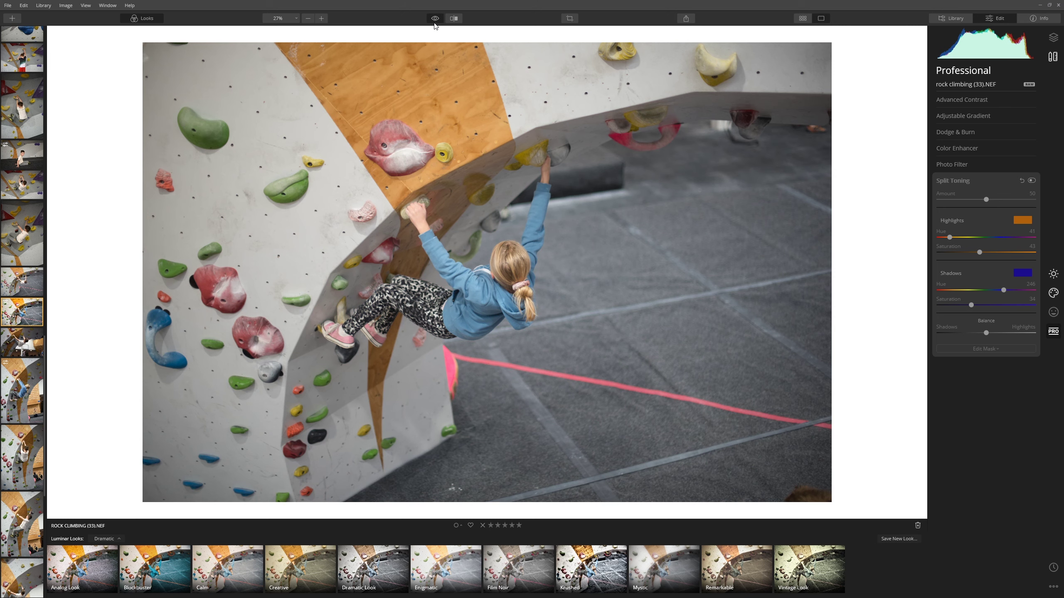
left_click(434, 24)
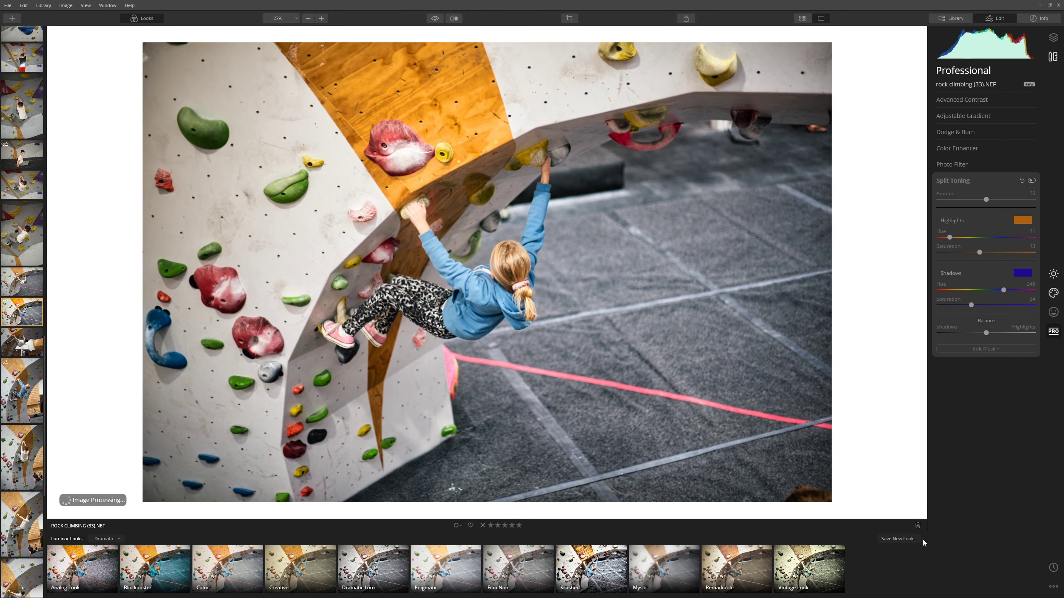
Step: Save the current adjustments as a new Luminar Look named "Generic Preset", and browse to it among the User Luminar Looks
left_click(899, 539)
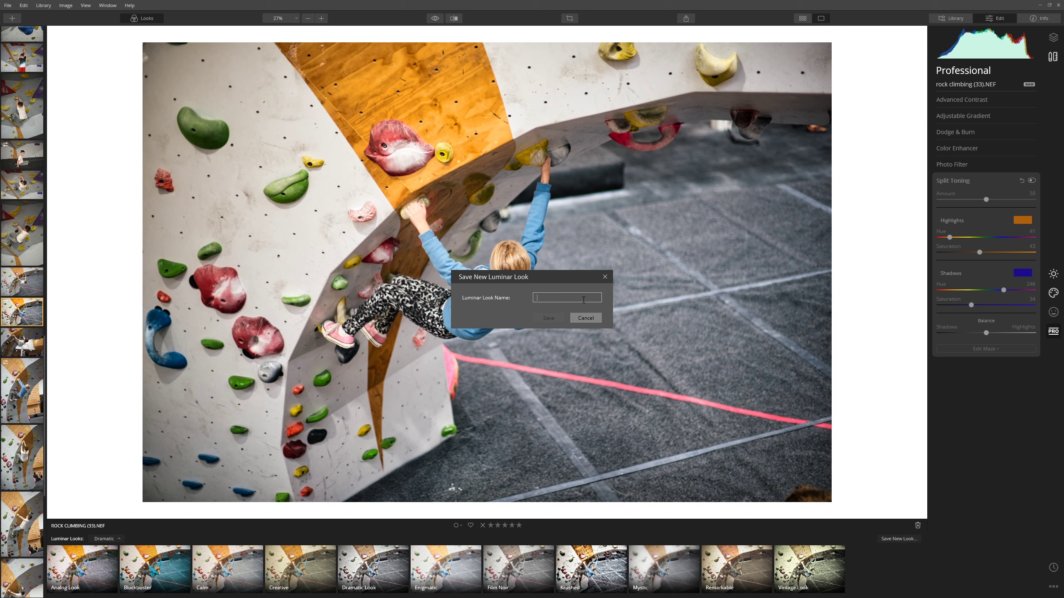
type("Generic Preset")
left_click(549, 319)
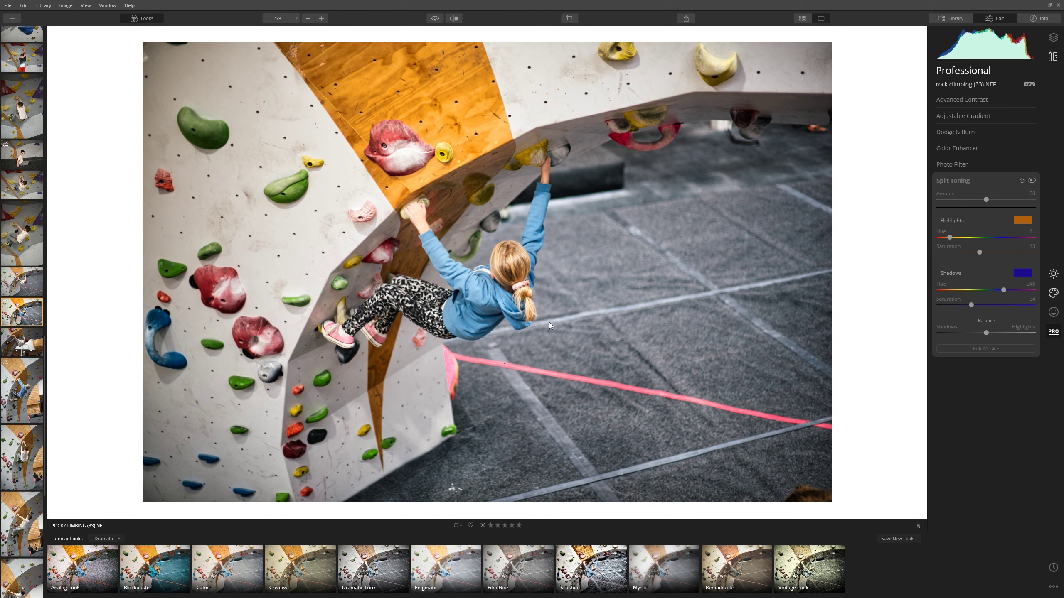
left_click_drag(364, 596, 870, 597)
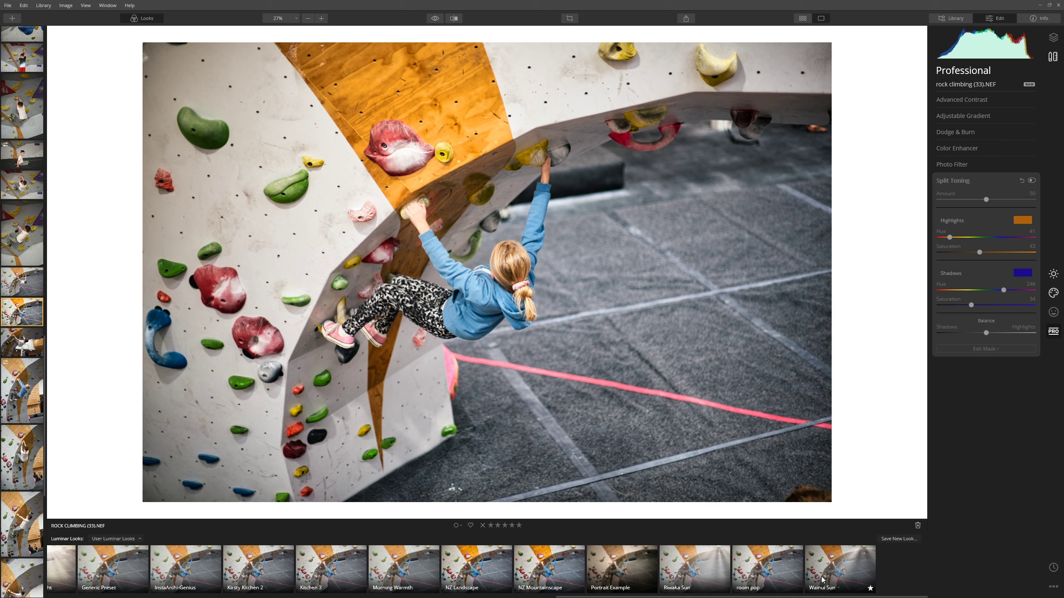
Step: Try the Forest Warm Light look on the climbing photo, and switch back to the Generic Preset look
scroll(822, 579, "left", 10)
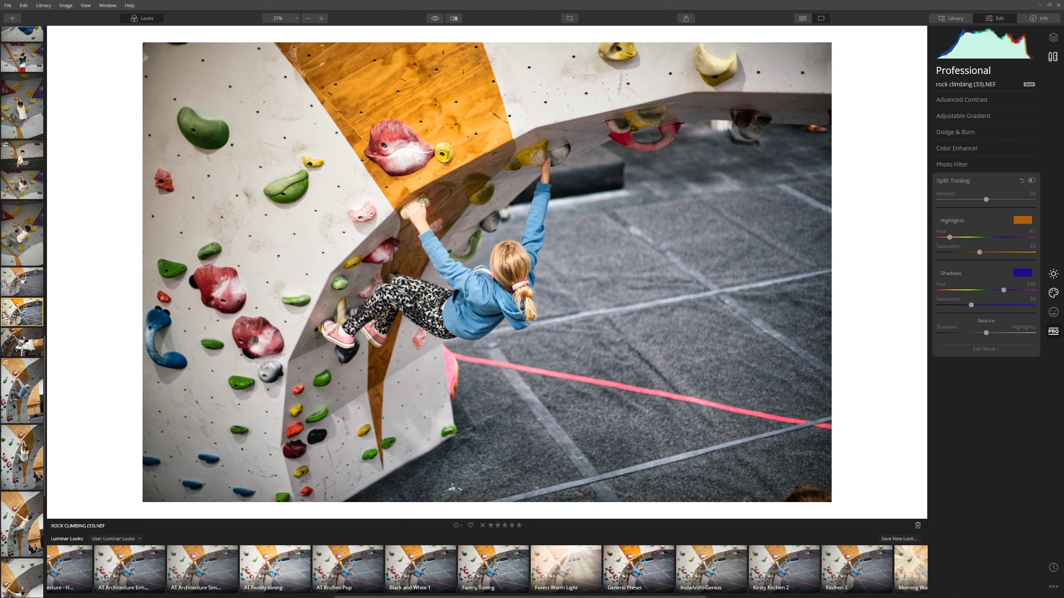
scroll(624, 566, "right", 2)
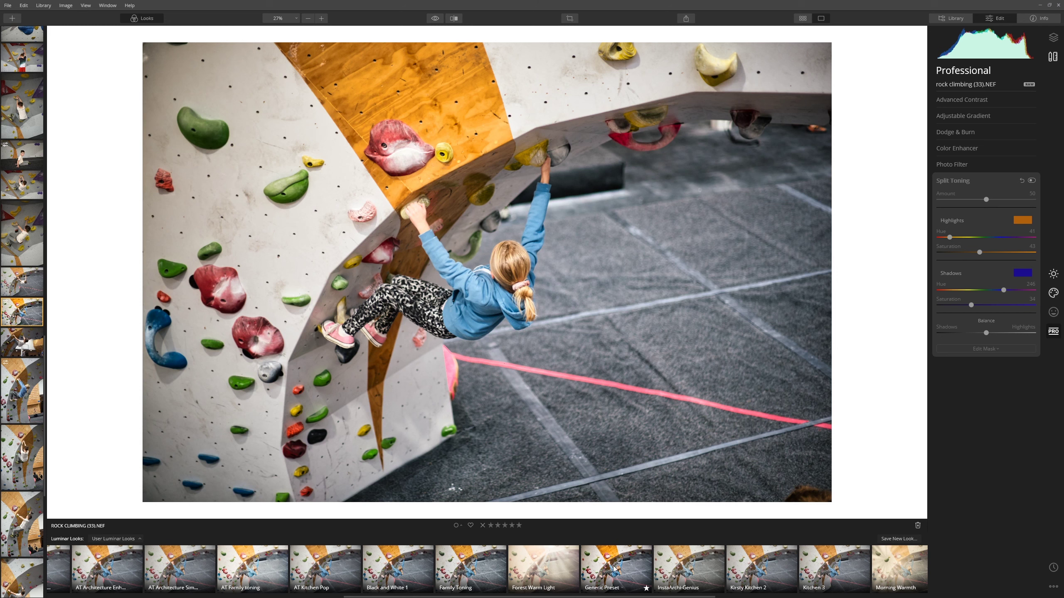
left_click(542, 565)
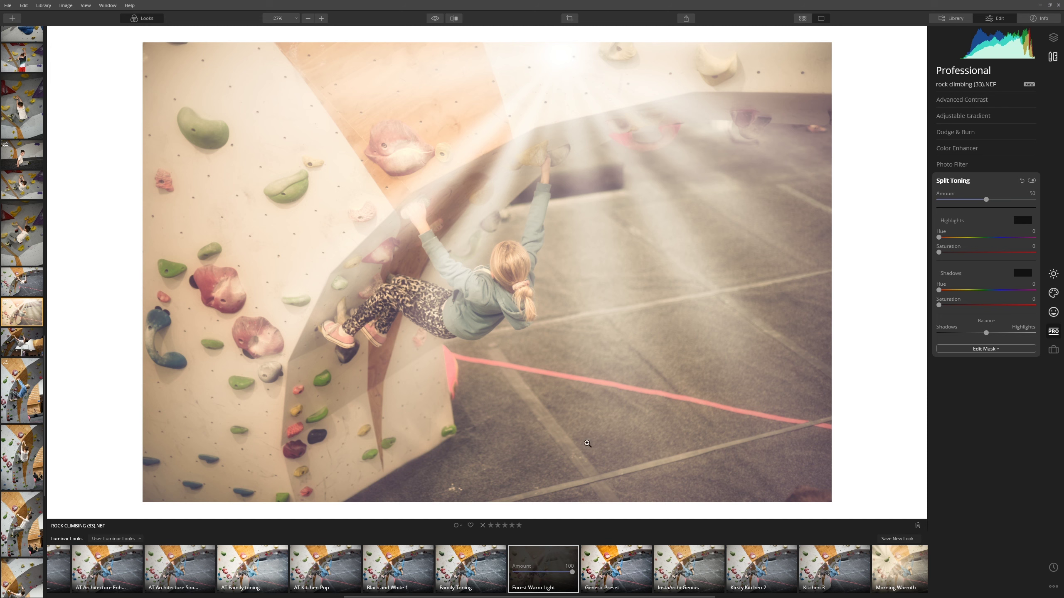
mouse_move(571, 577)
mouse_move(572, 577)
left_mouse_down()
mouse_move(514, 579)
mouse_move(572, 578)
left_mouse_up()
mouse_move(631, 568)
left_click(620, 568)
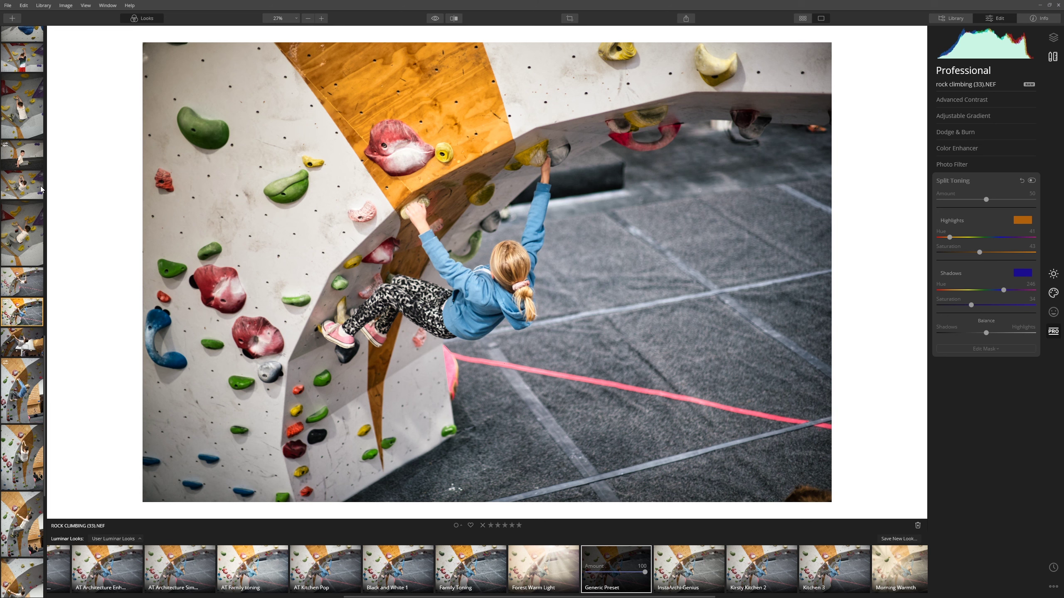
Step: Open the photo rock climbing (26).NEF and apply the Generic Preset look at an amount of 100
scroll(23, 235, "up", 3)
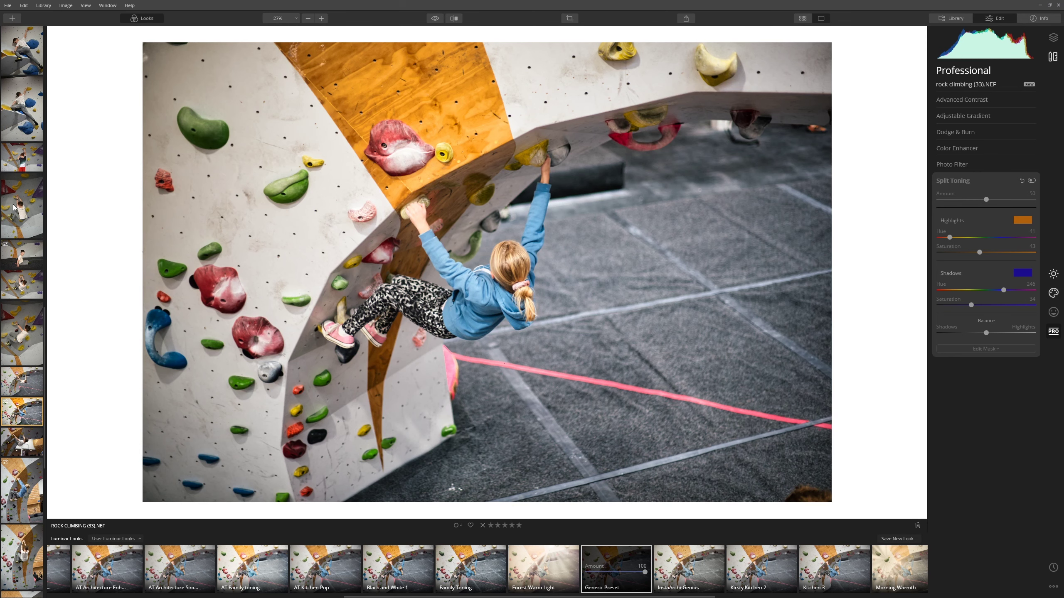
left_click(32, 219)
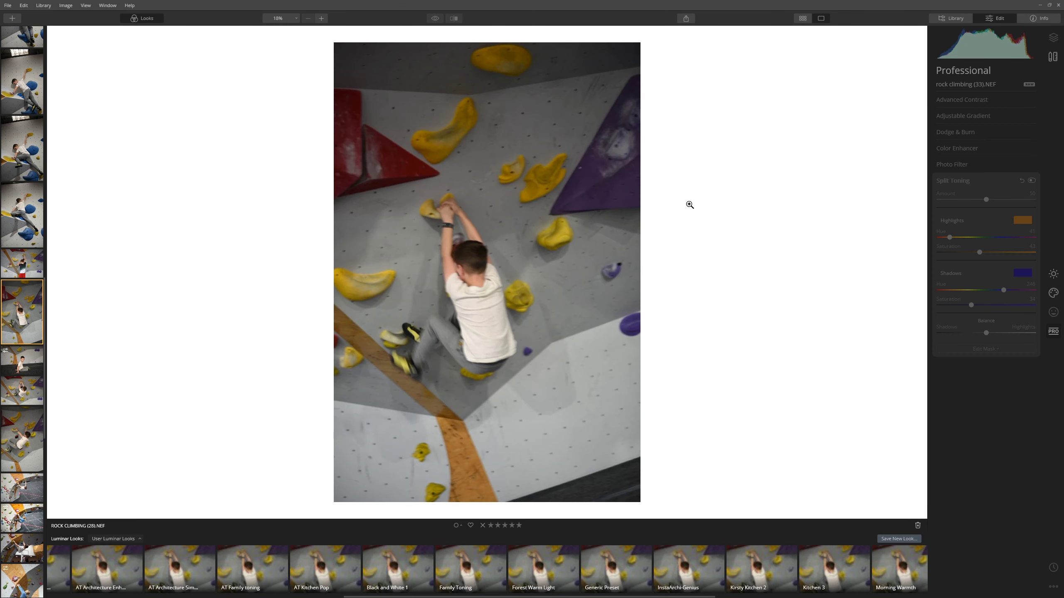
scroll(25, 235, "up", 4)
left_click(27, 321)
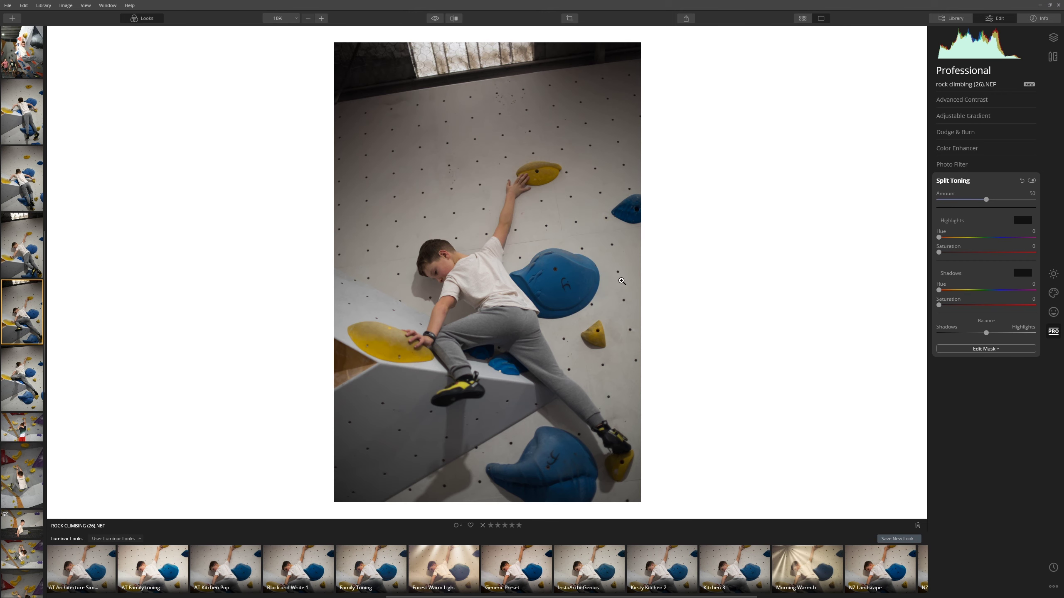
mouse_move(546, 578)
left_click(538, 572)
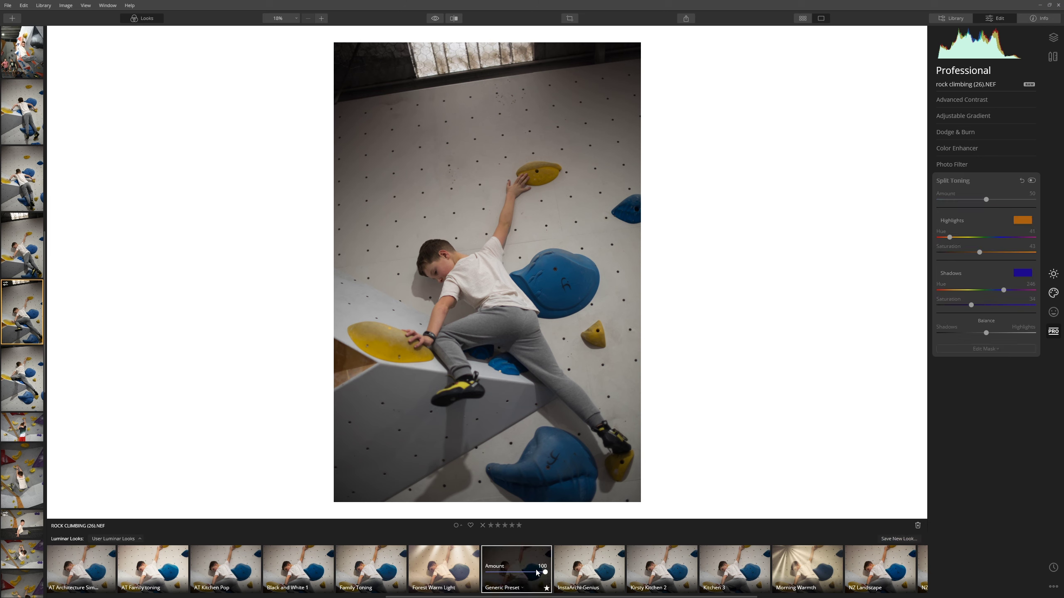
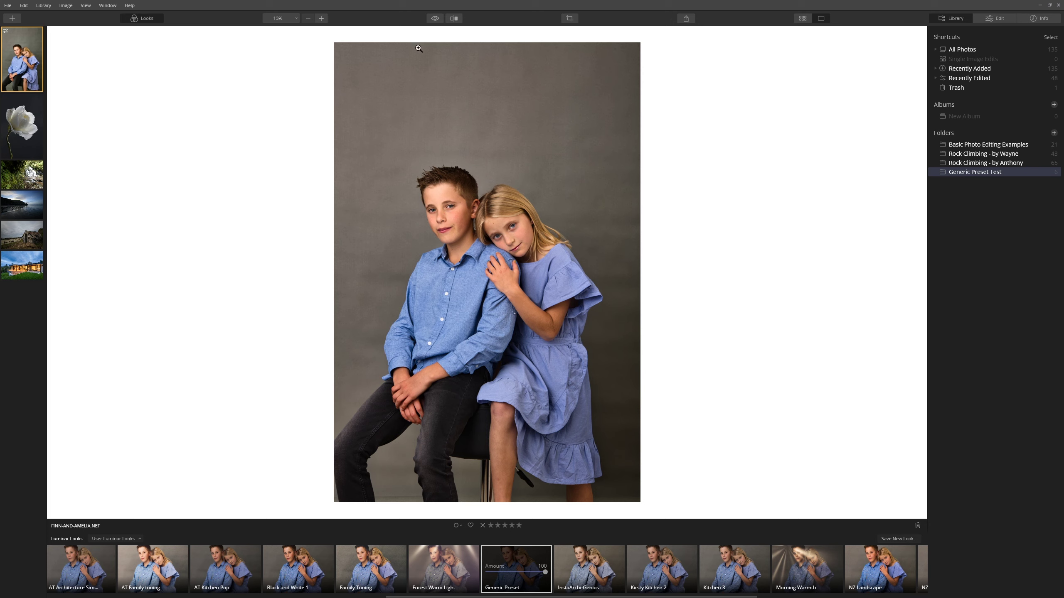
Step: Compare the portrait of the two children with its unedited original, at full view and zoomed to 100% on the faces
left_click(436, 21)
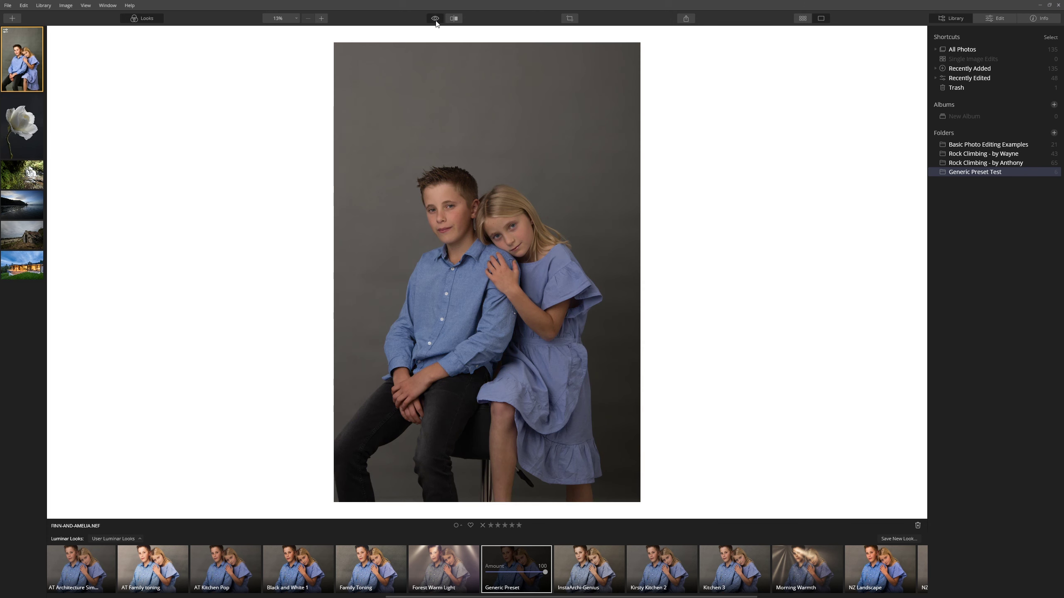
left_click(435, 19)
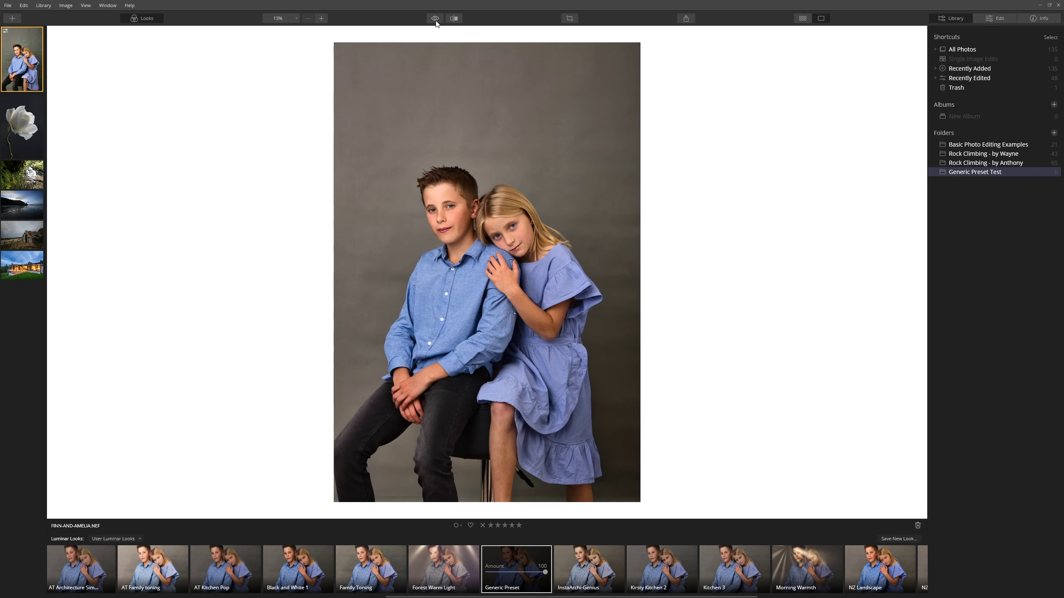
left_click(474, 223)
left_click_drag(404, 188, 799, 354)
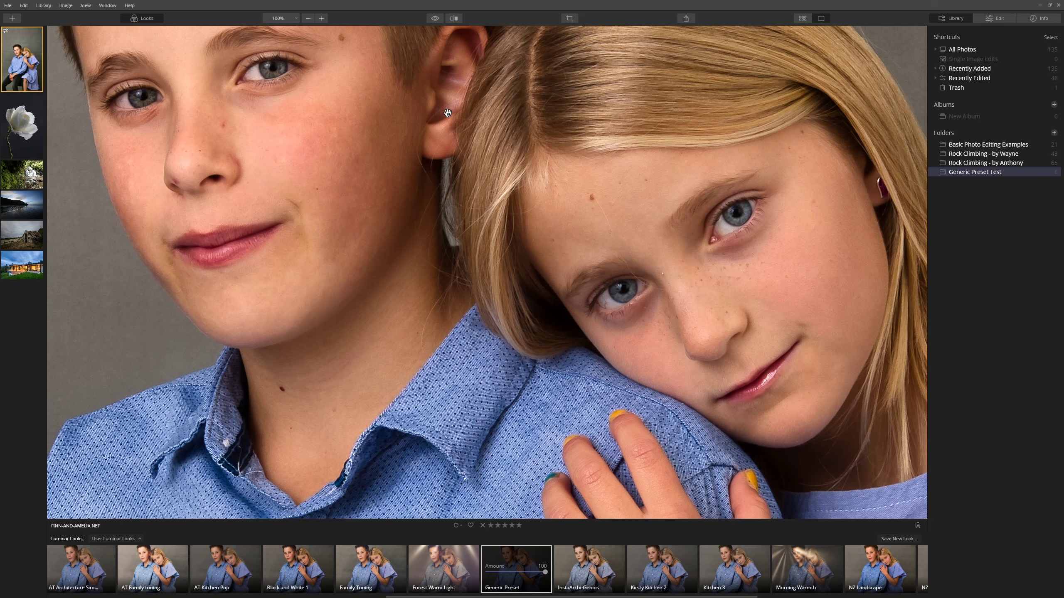
left_click(437, 20)
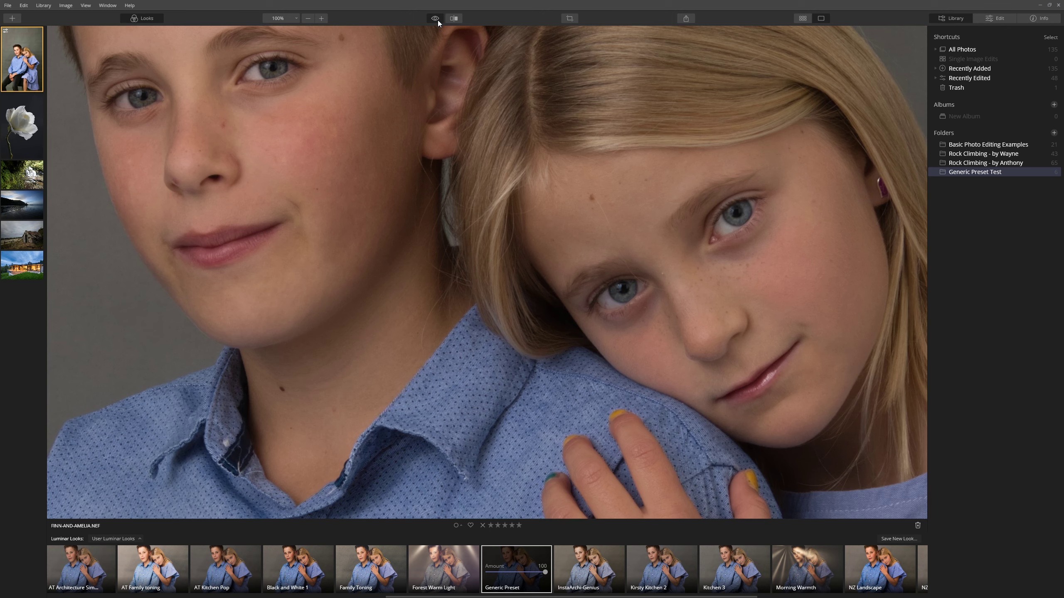
left_click(438, 20)
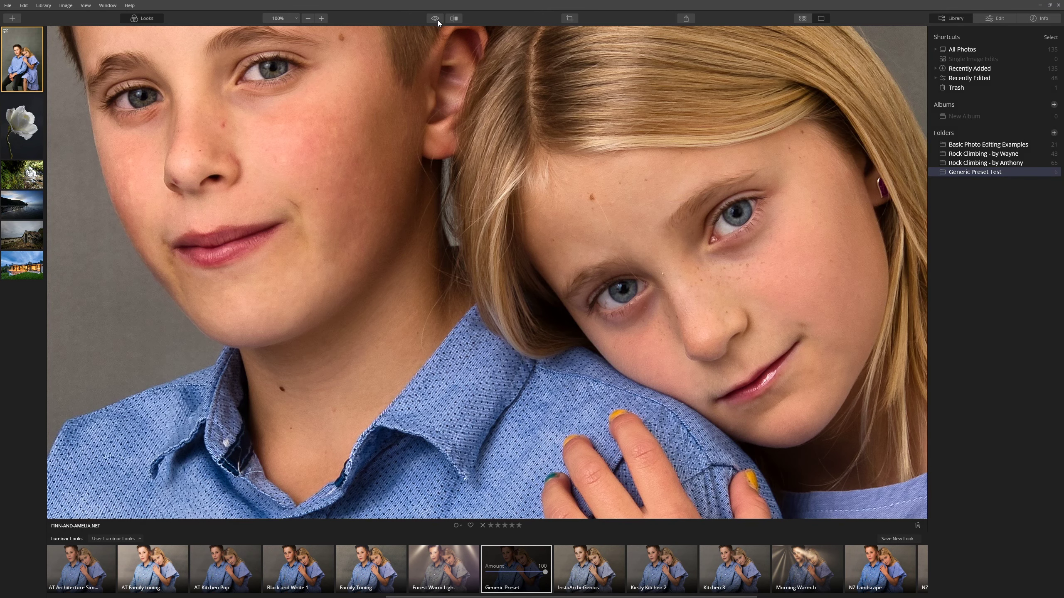
left_click(436, 19)
left_click(51, 141)
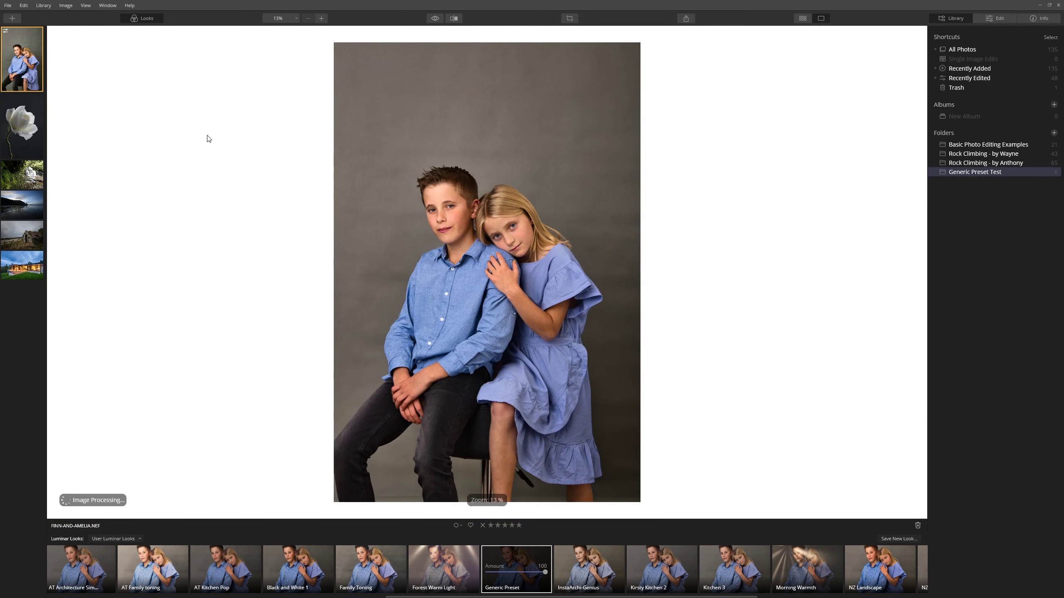
Step: Select all photos in the Generic Preset Test folder and sync the portrait's adjustments to them
left_click(23, 279, "shift")
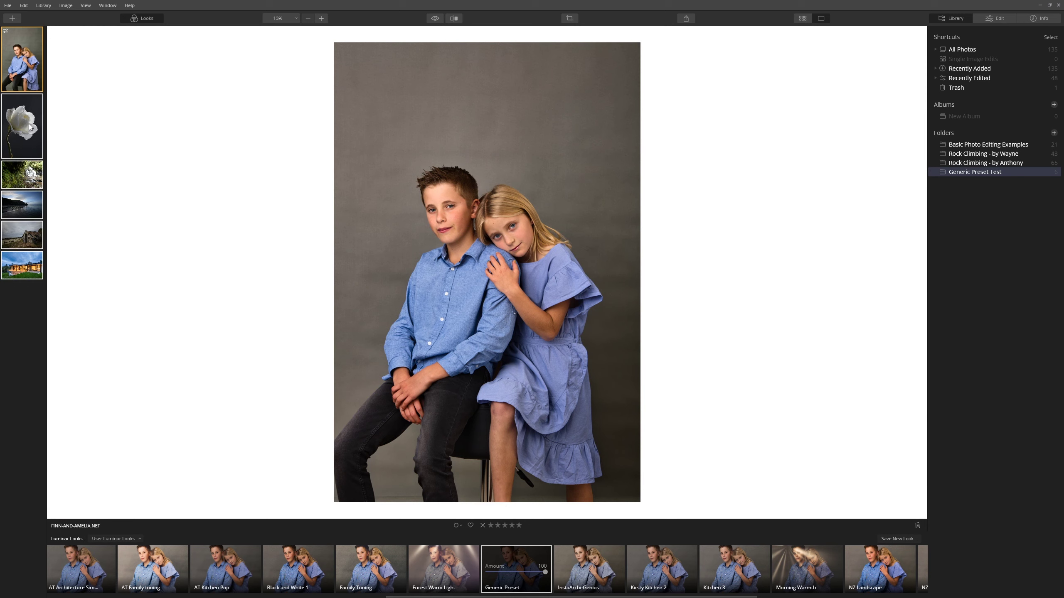
right_click(15, 135)
mouse_move(46, 186)
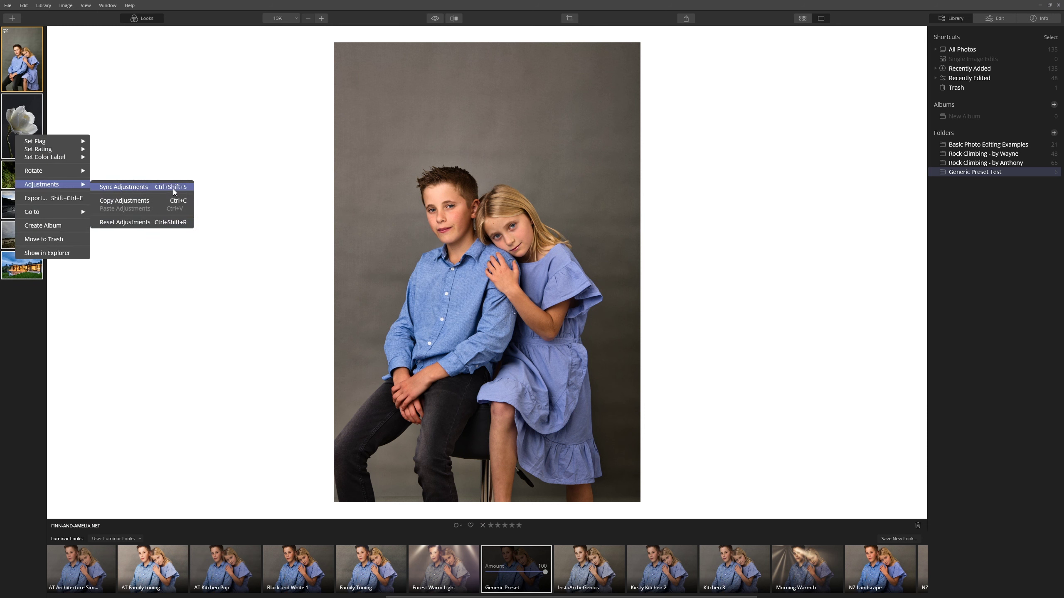
left_click(173, 187)
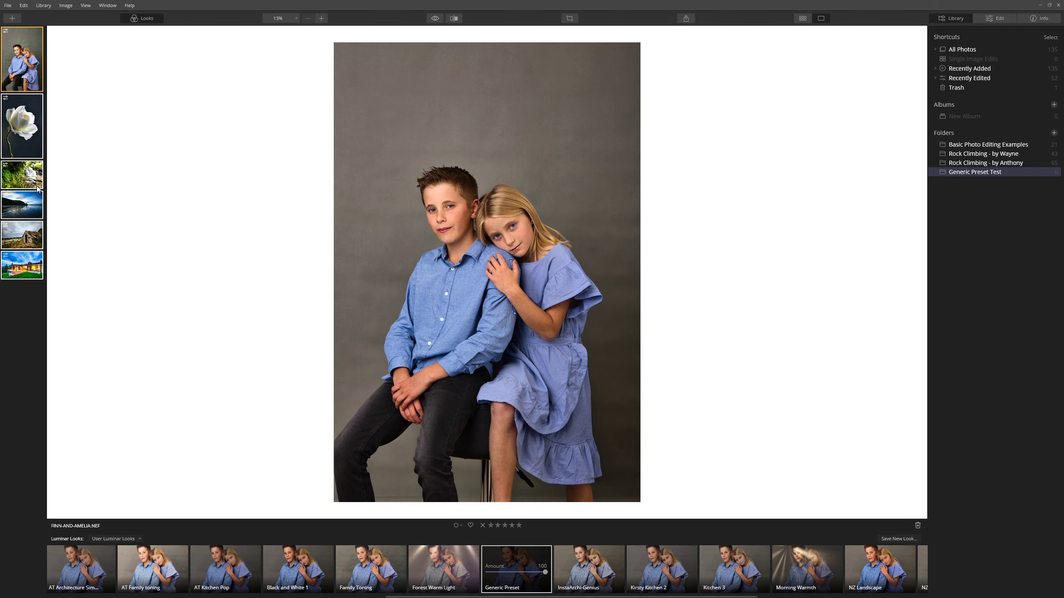
Step: Open the rose photo without the looks strip and compare its synced edit with the unedited original
left_click(23, 126)
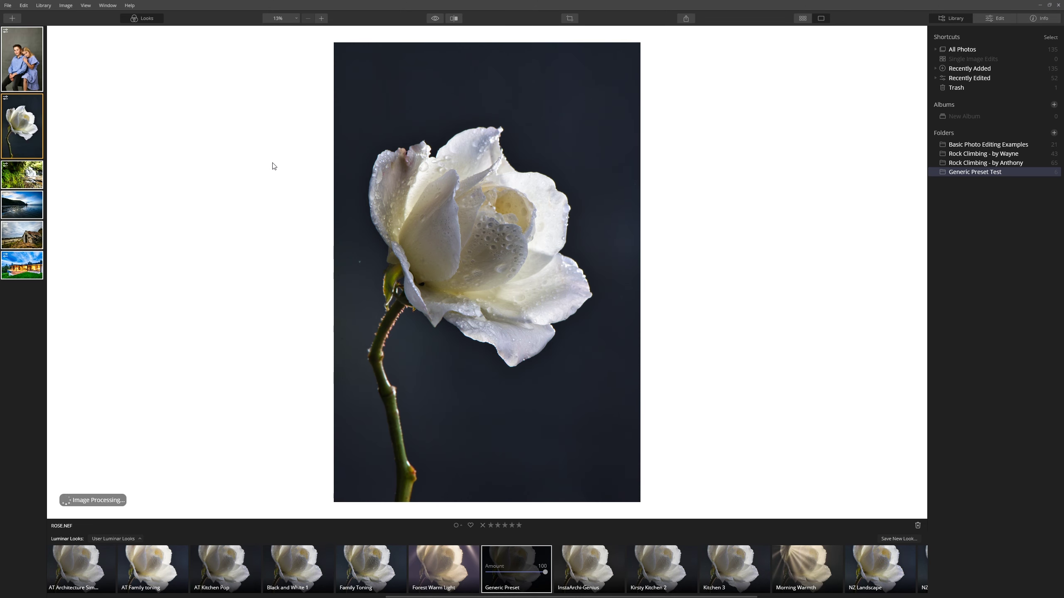
left_click(141, 18)
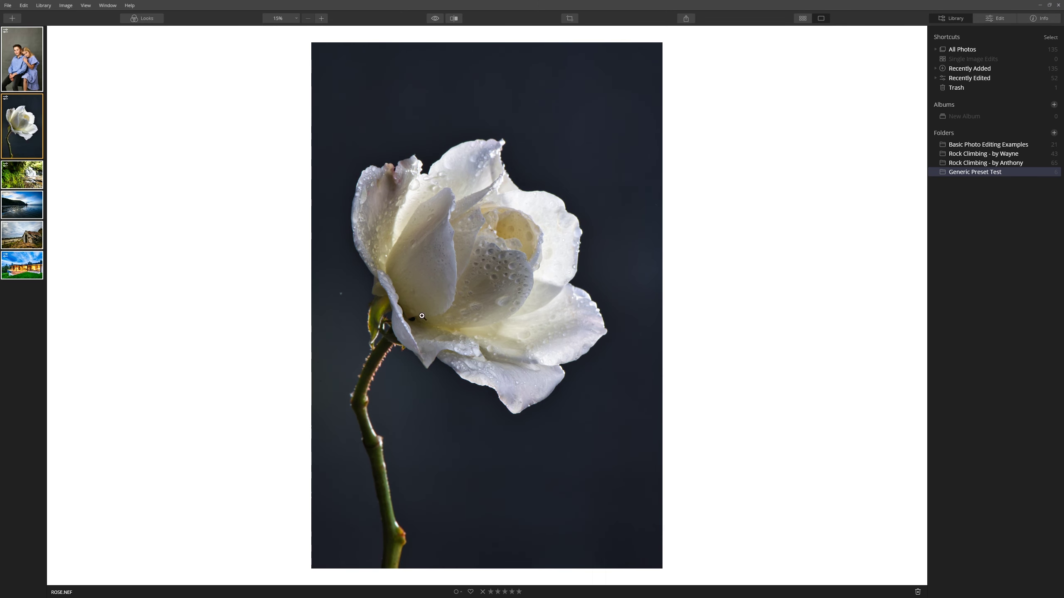
left_click(435, 18)
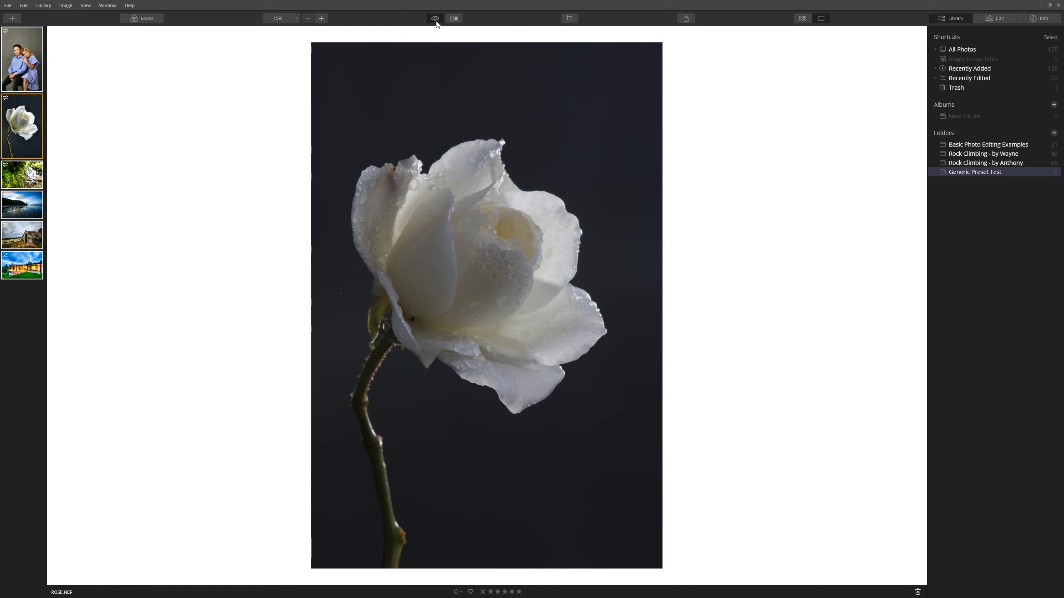
left_click(436, 22)
left_click(436, 22)
left_click(436, 22)
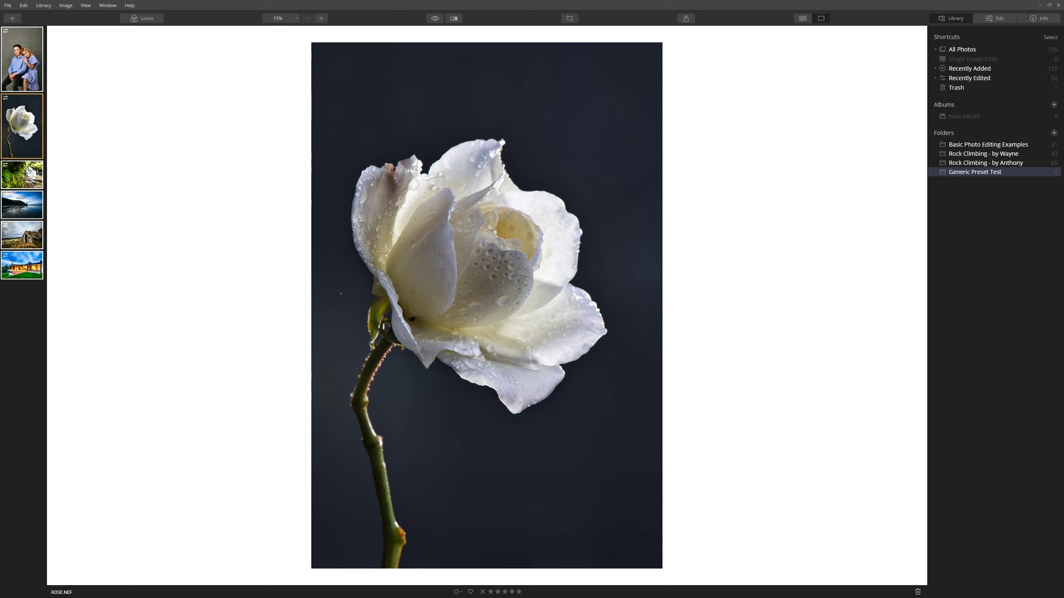
Step: Show the looks strip again and reduce the Generic Preset amount on the rose photo to about 71
left_click(155, 18)
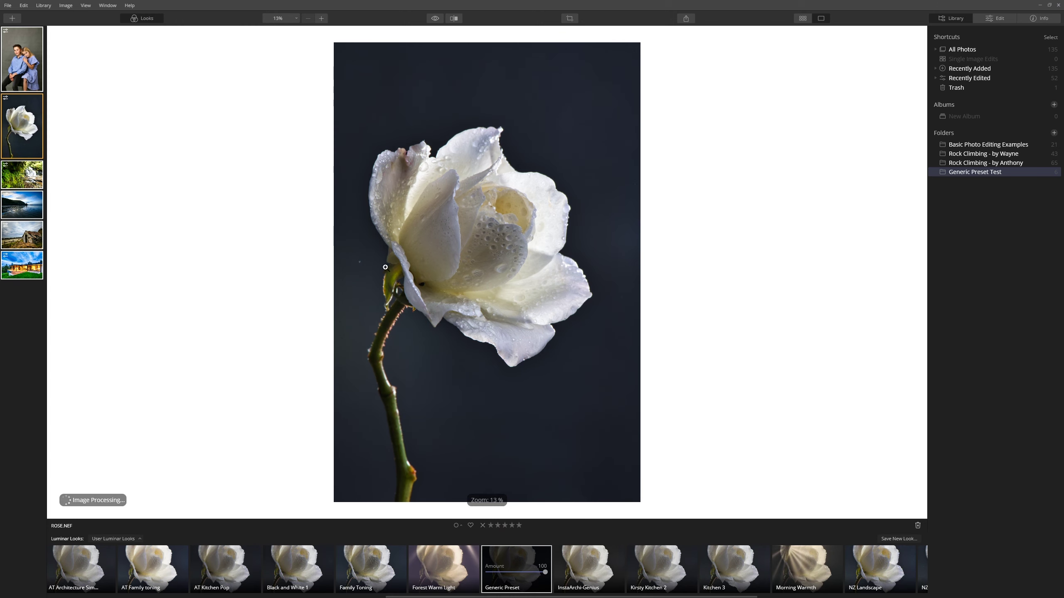
mouse_move(547, 578)
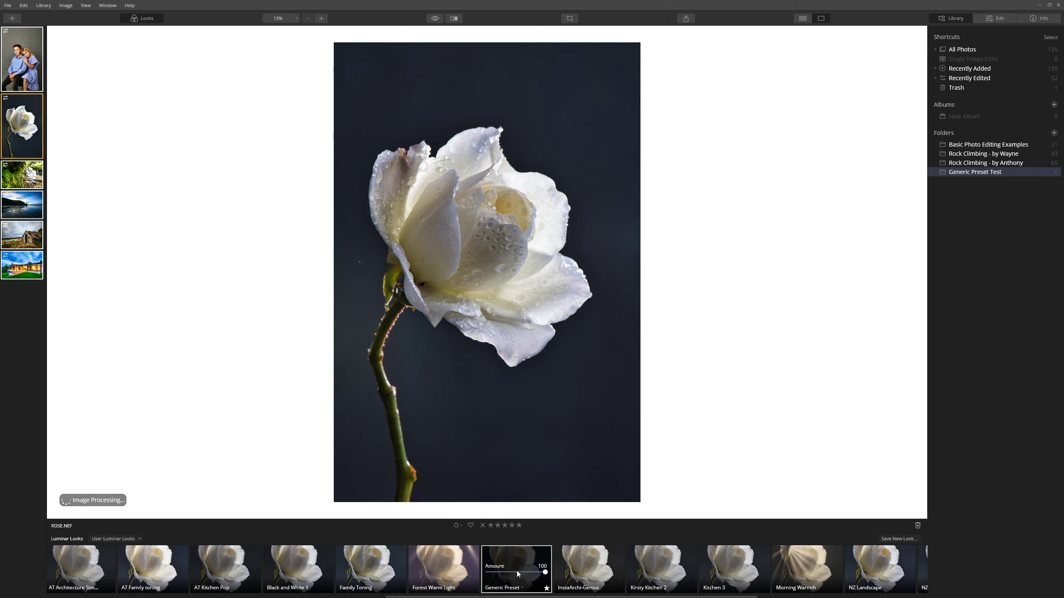
left_click_drag(545, 576, 524, 575)
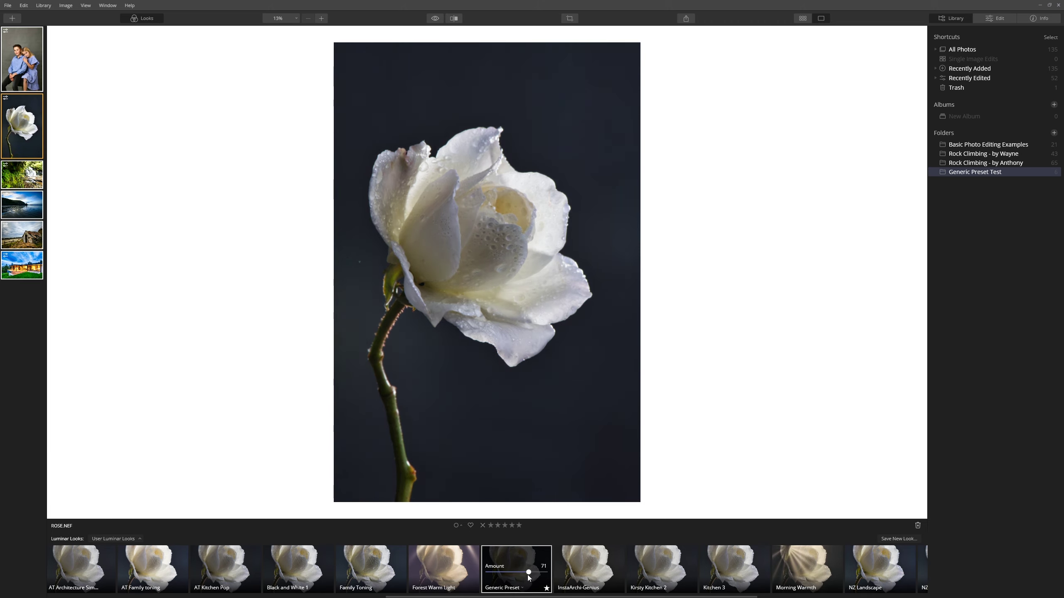
left_click_drag(527, 576, 525, 569)
Step: Open the waterfall photo and compare its synced edit with the unedited original
left_click(37, 169)
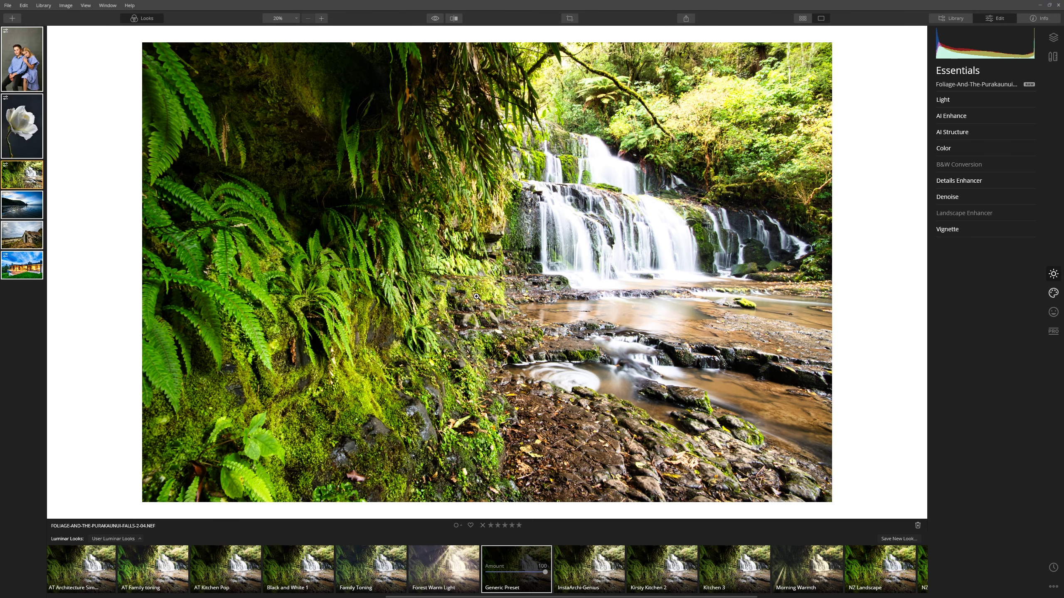
left_click(438, 19)
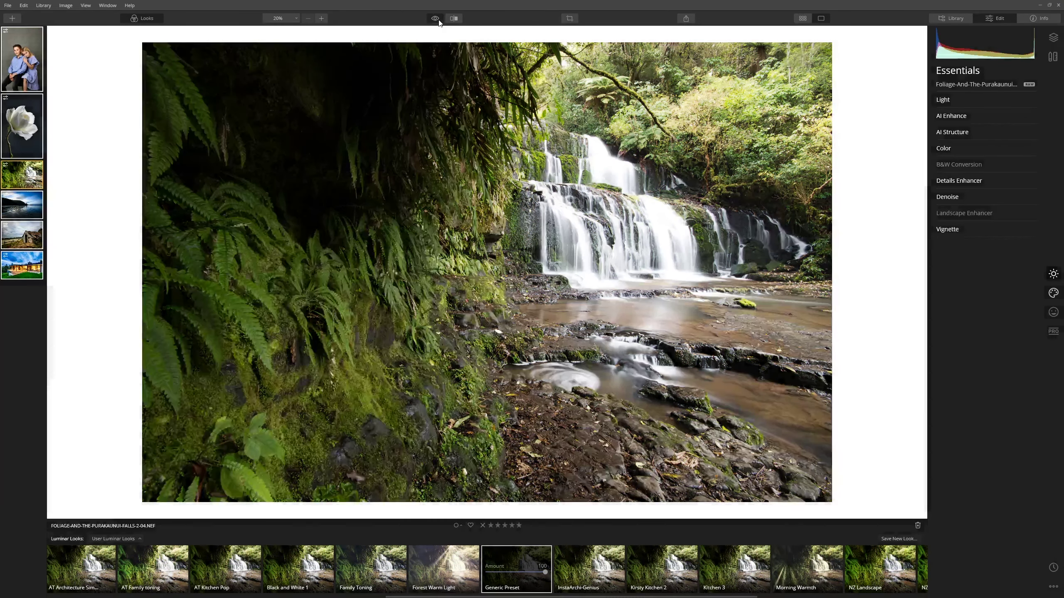
left_click(438, 19)
left_click(438, 19)
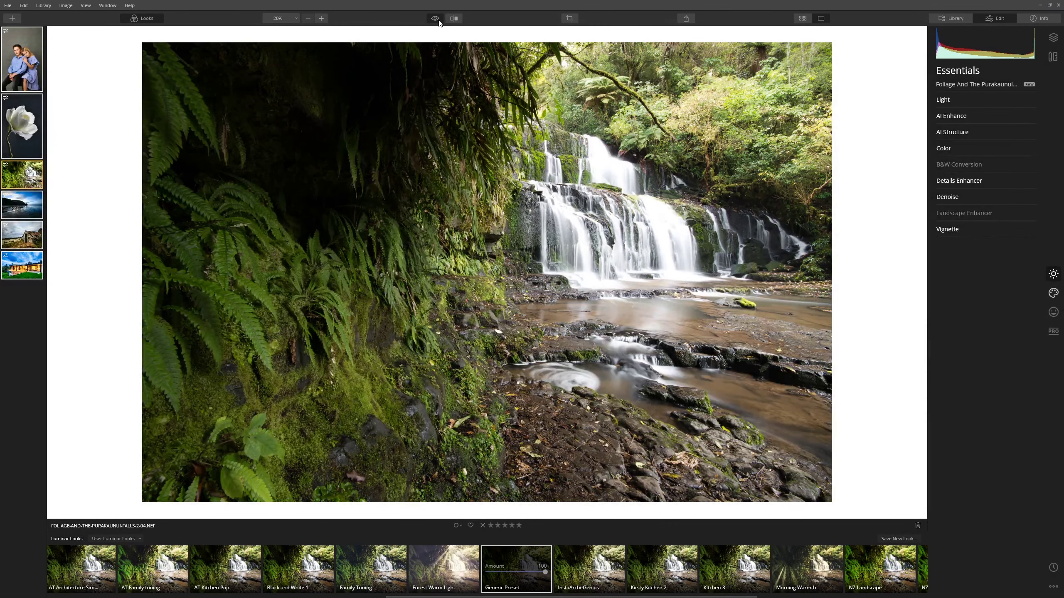
left_click(438, 20)
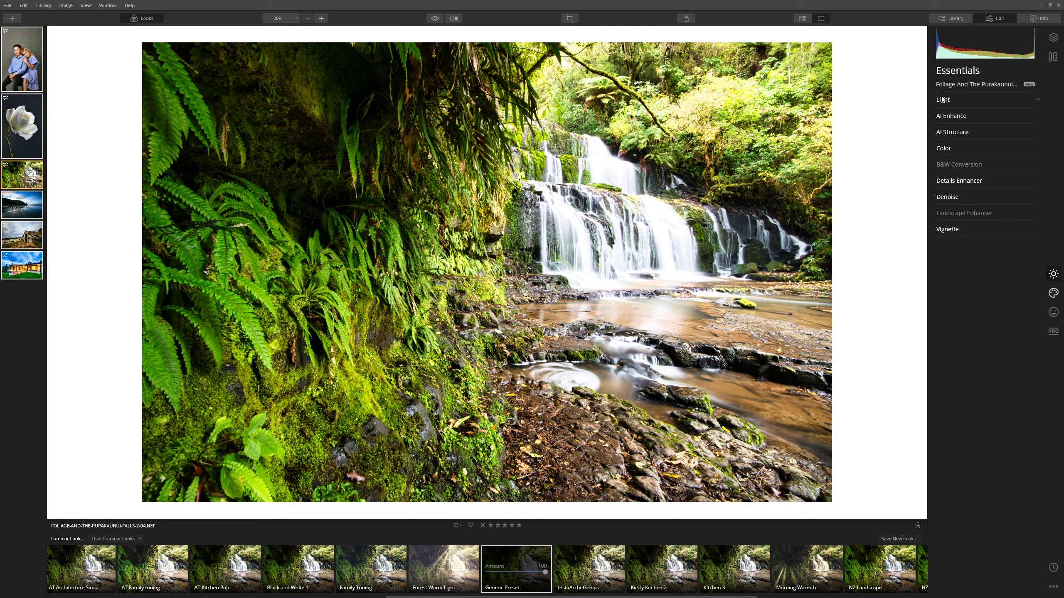
Step: In the waterfall photo's Light settings, reset Smart Contrast to 0 and set Highlights to -100
left_click(956, 100)
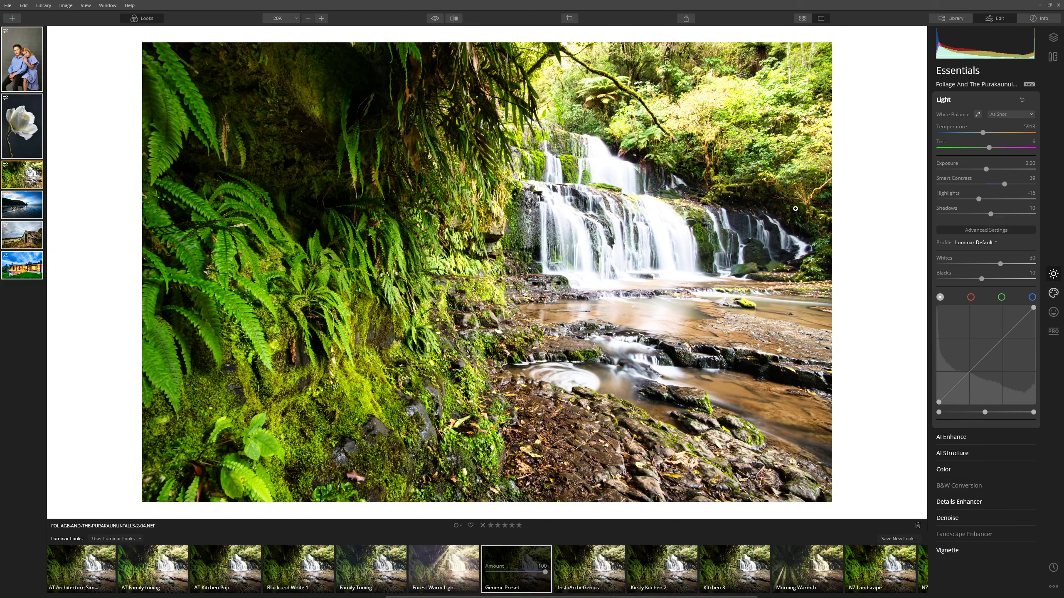
double_click(1005, 186)
left_click_drag(976, 198, 934, 199)
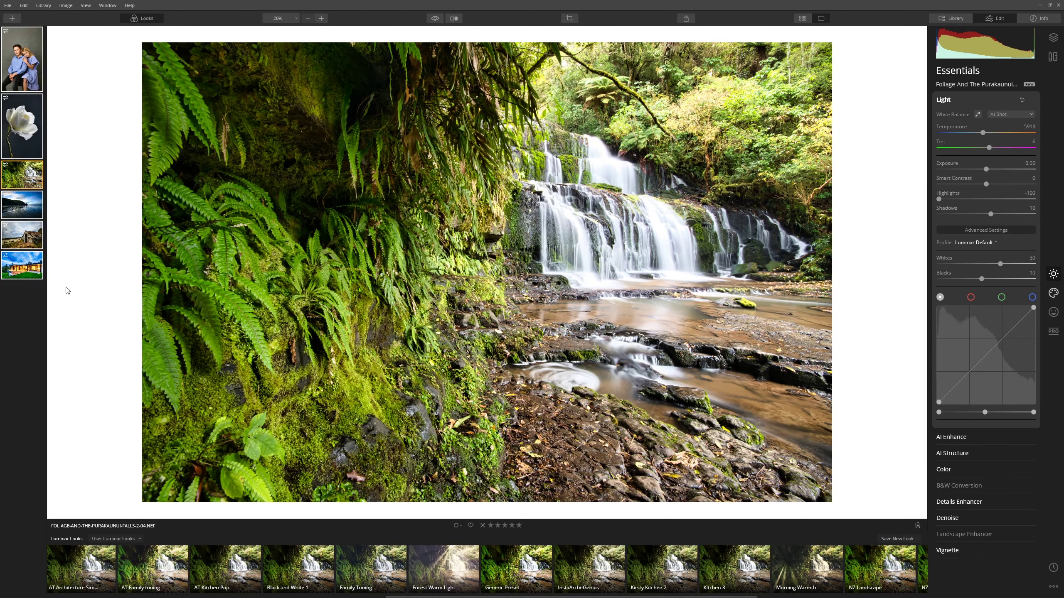
Step: Compare the Cannibal Bay beach photo before and after the edit, including a split view with the divider swept across the image
left_click(435, 20)
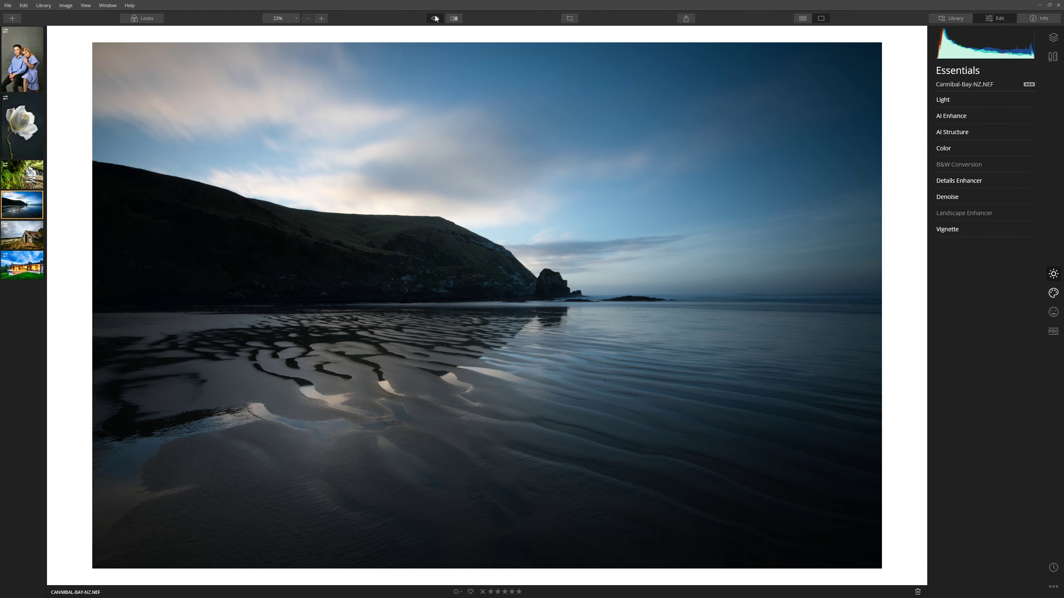
left_click(435, 18)
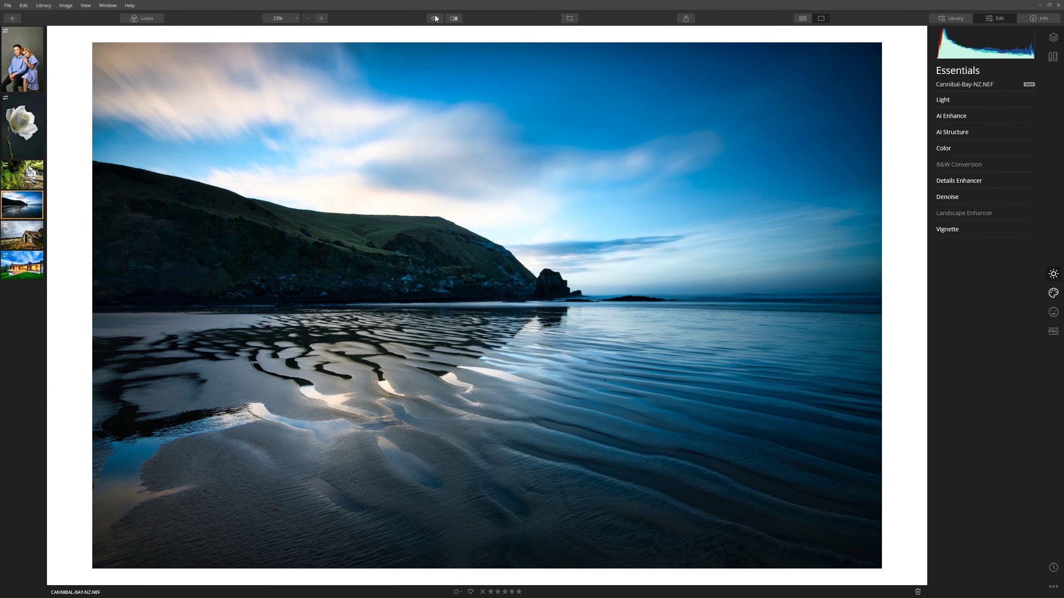
left_click(454, 18)
left_click_drag(486, 97, 844, 119)
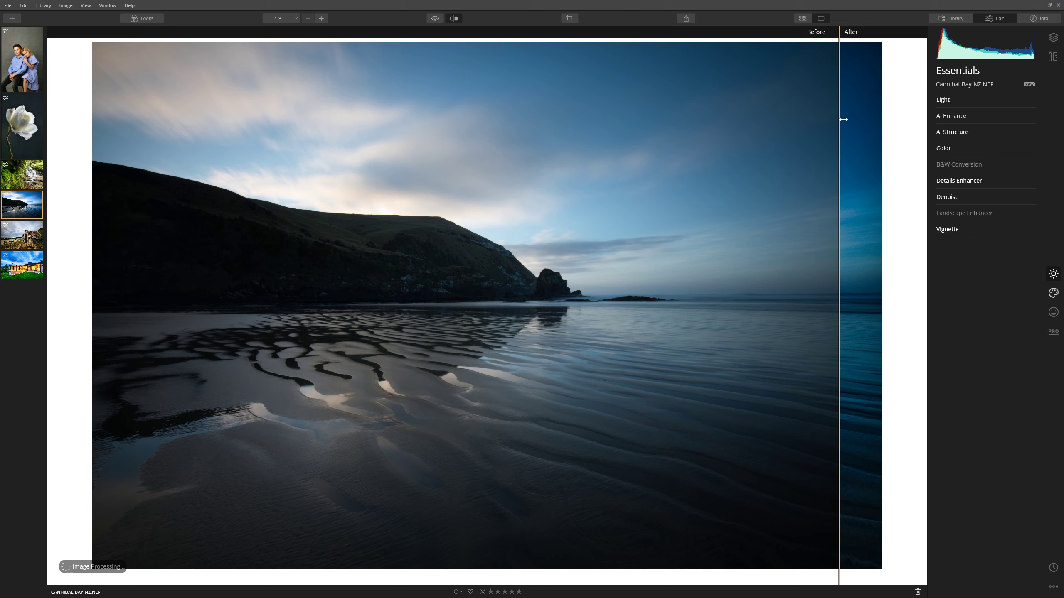
left_click_drag(840, 121, 182, 191)
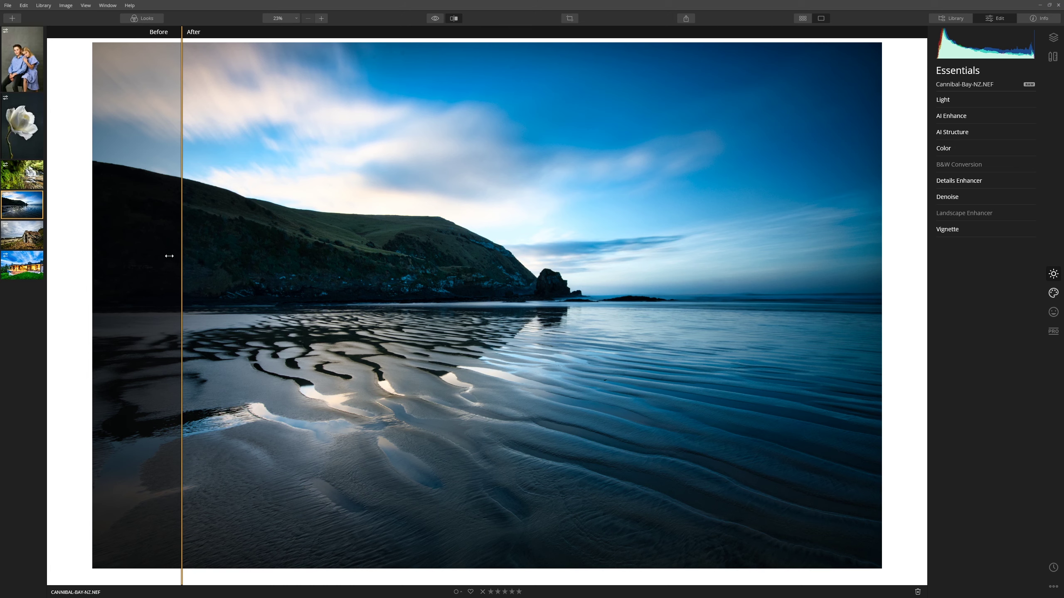
left_click_drag(181, 258, 262, 243)
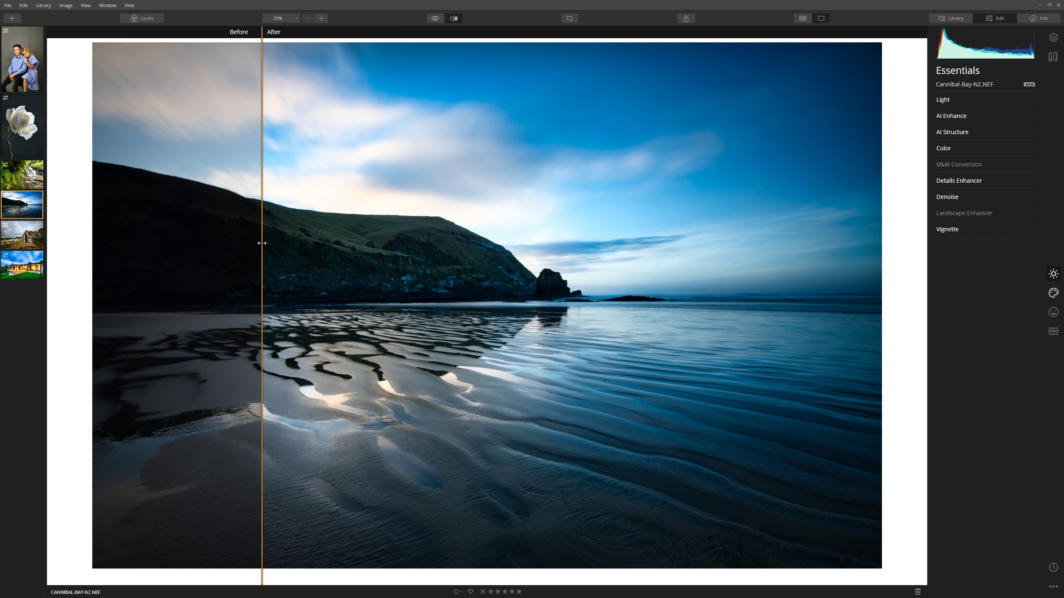
left_click_drag(259, 244, 146, 213)
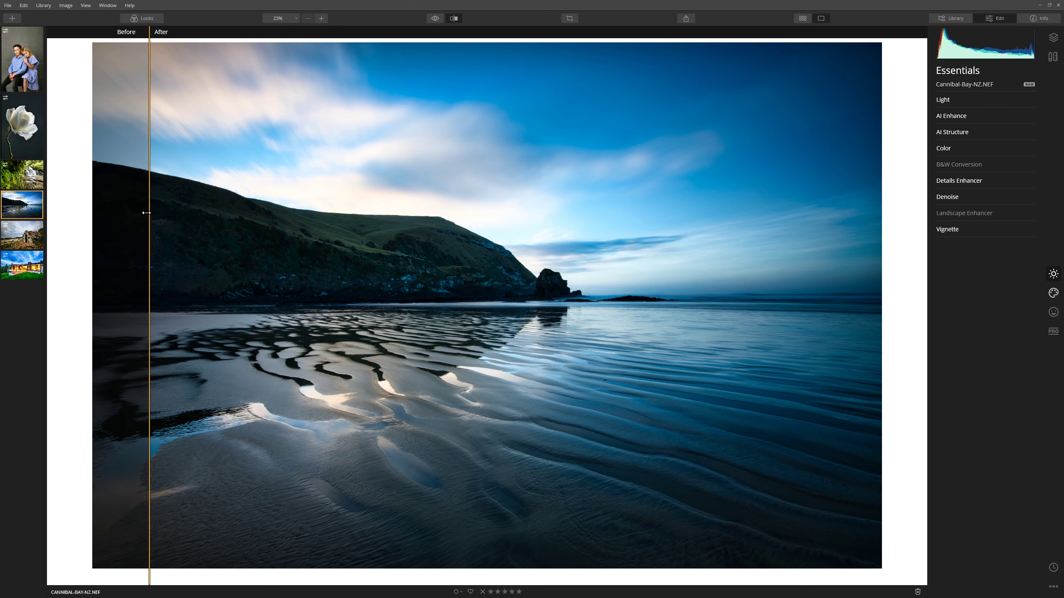
Step: Open the old shed photo and compare its synced edit with the unedited original
left_click(23, 245)
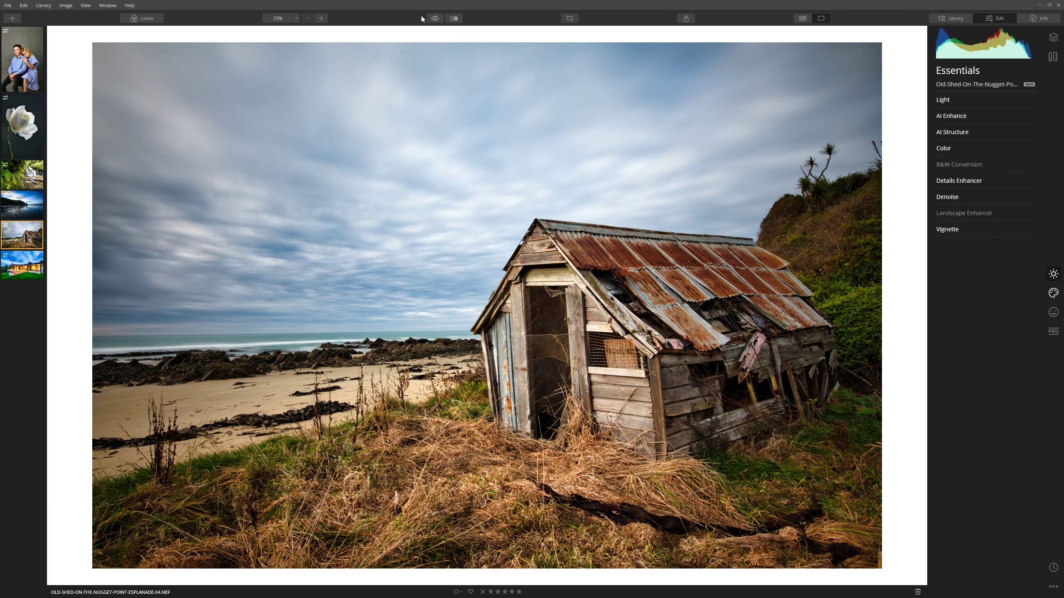
left_click(434, 19)
left_click(433, 20)
left_click(432, 20)
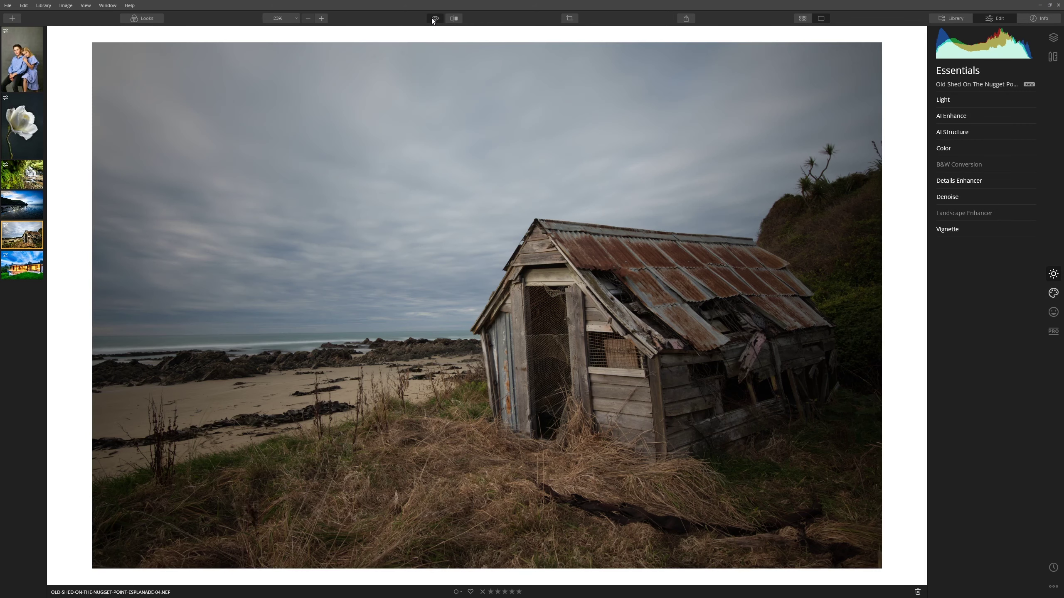
left_click(432, 19)
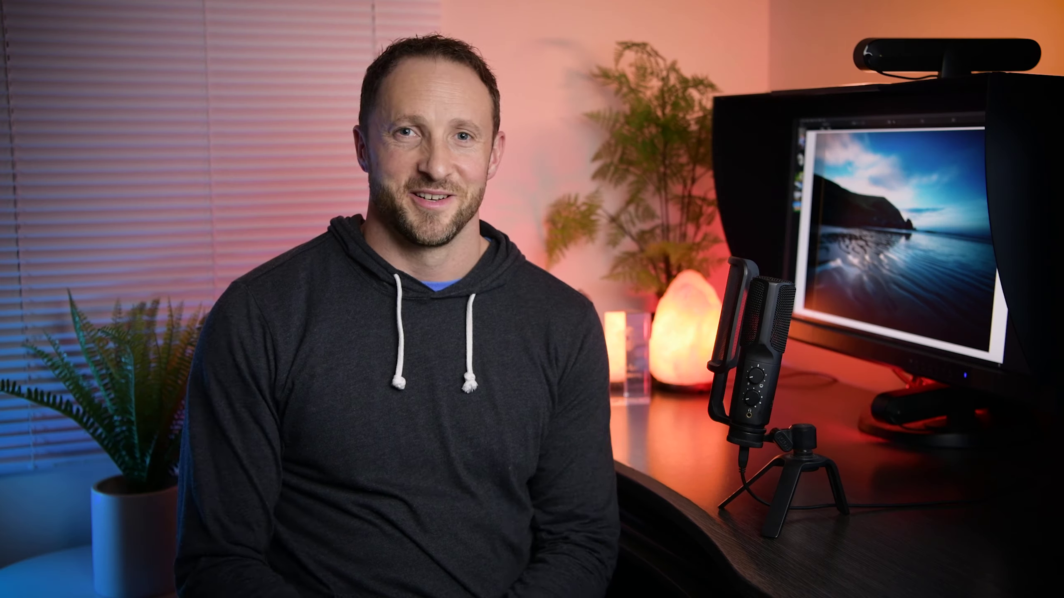